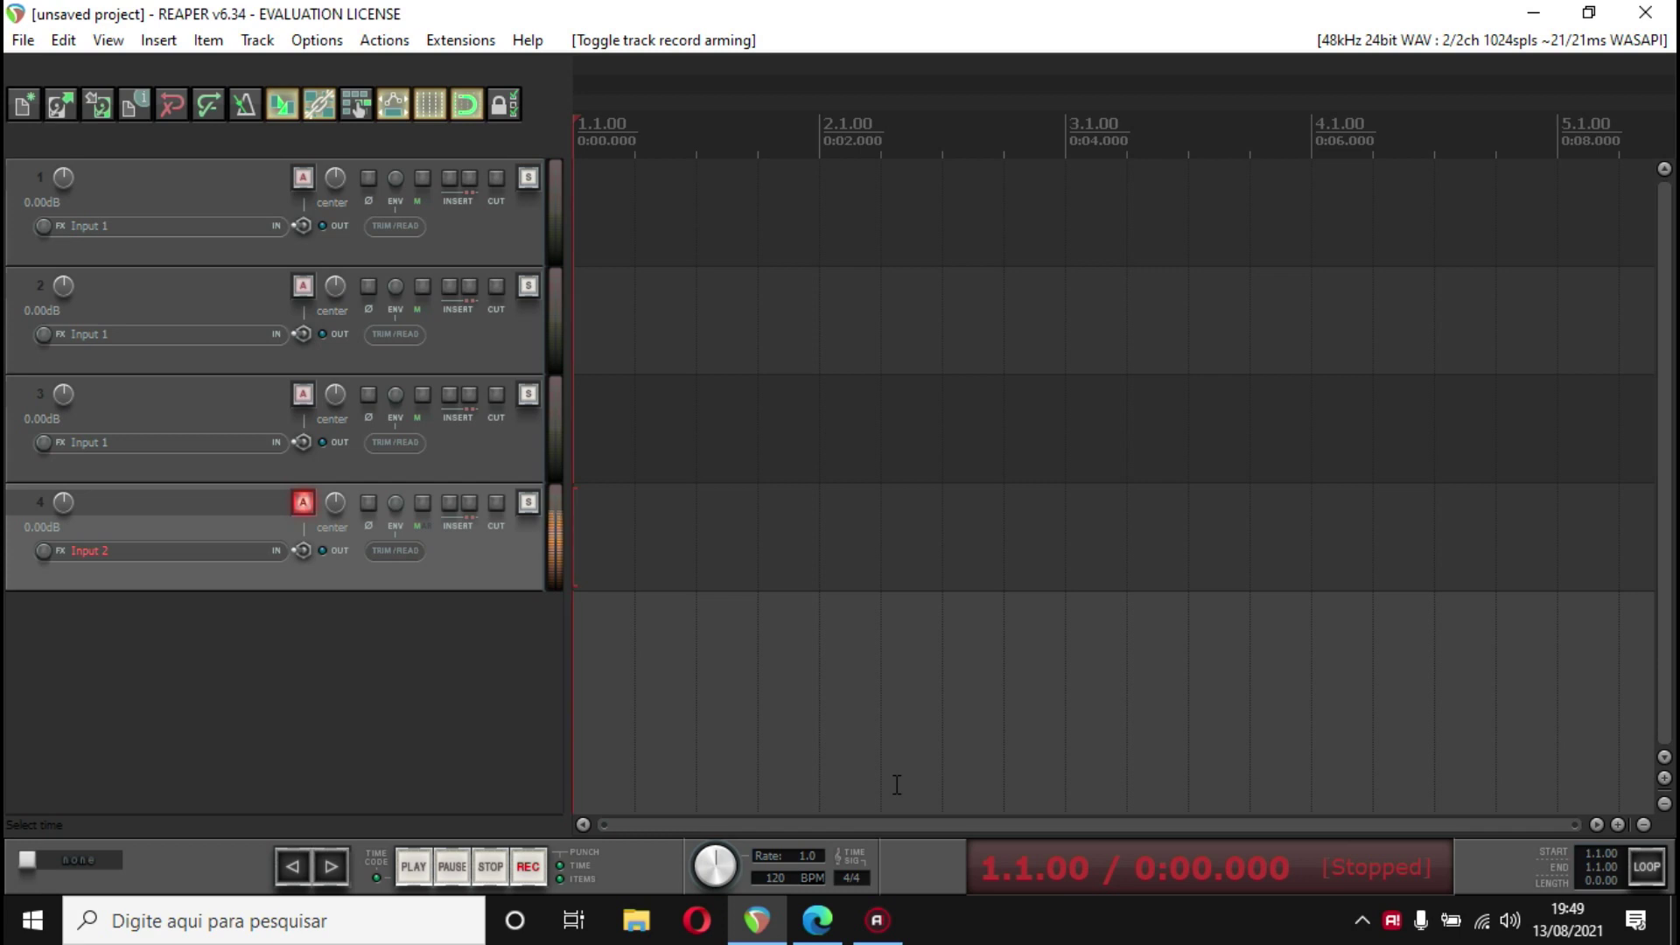
Show the mixer to view its themed look, and return to the track view.
mouse_move(880, 915)
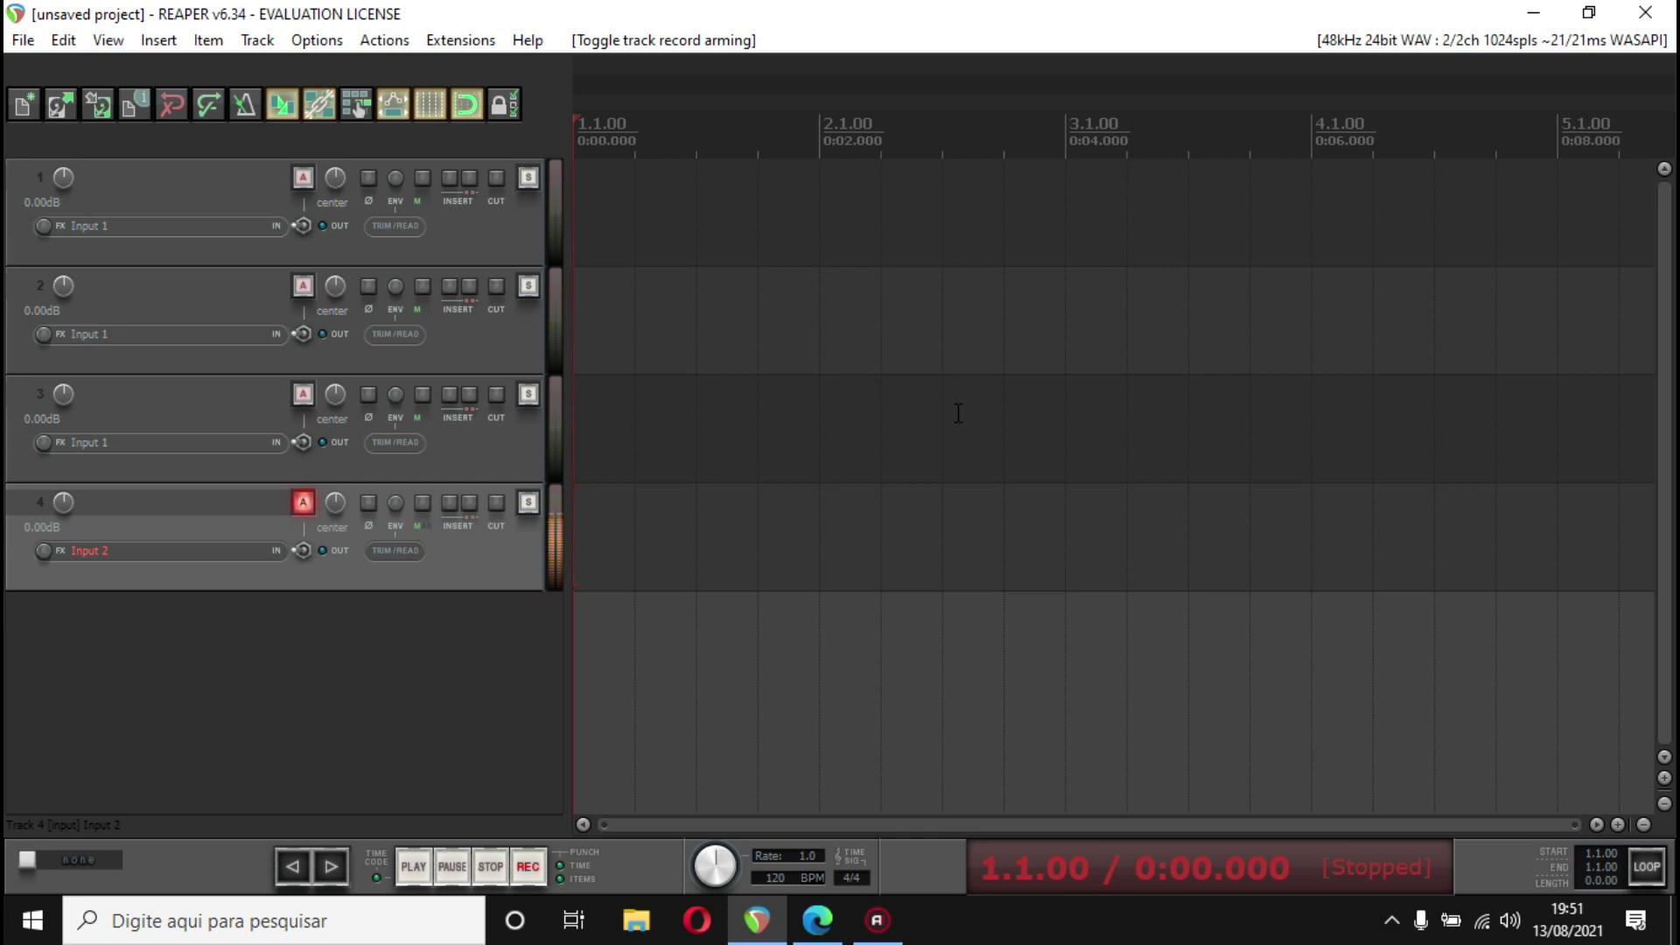
key("ctrl+m")
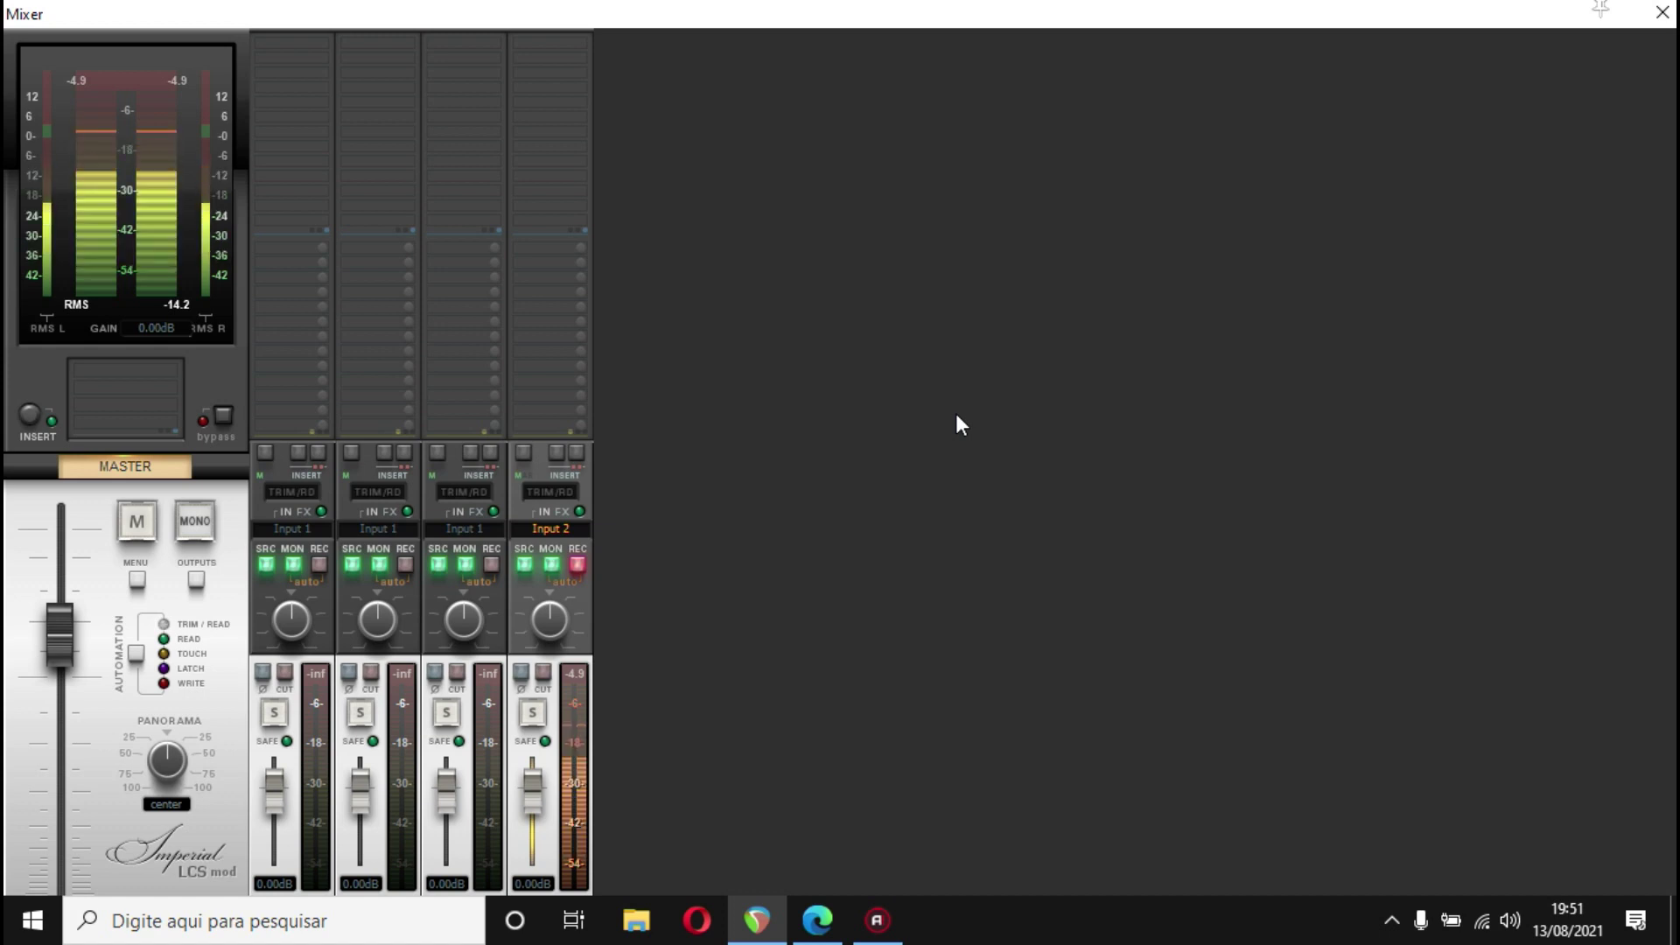
key("ctrl+m")
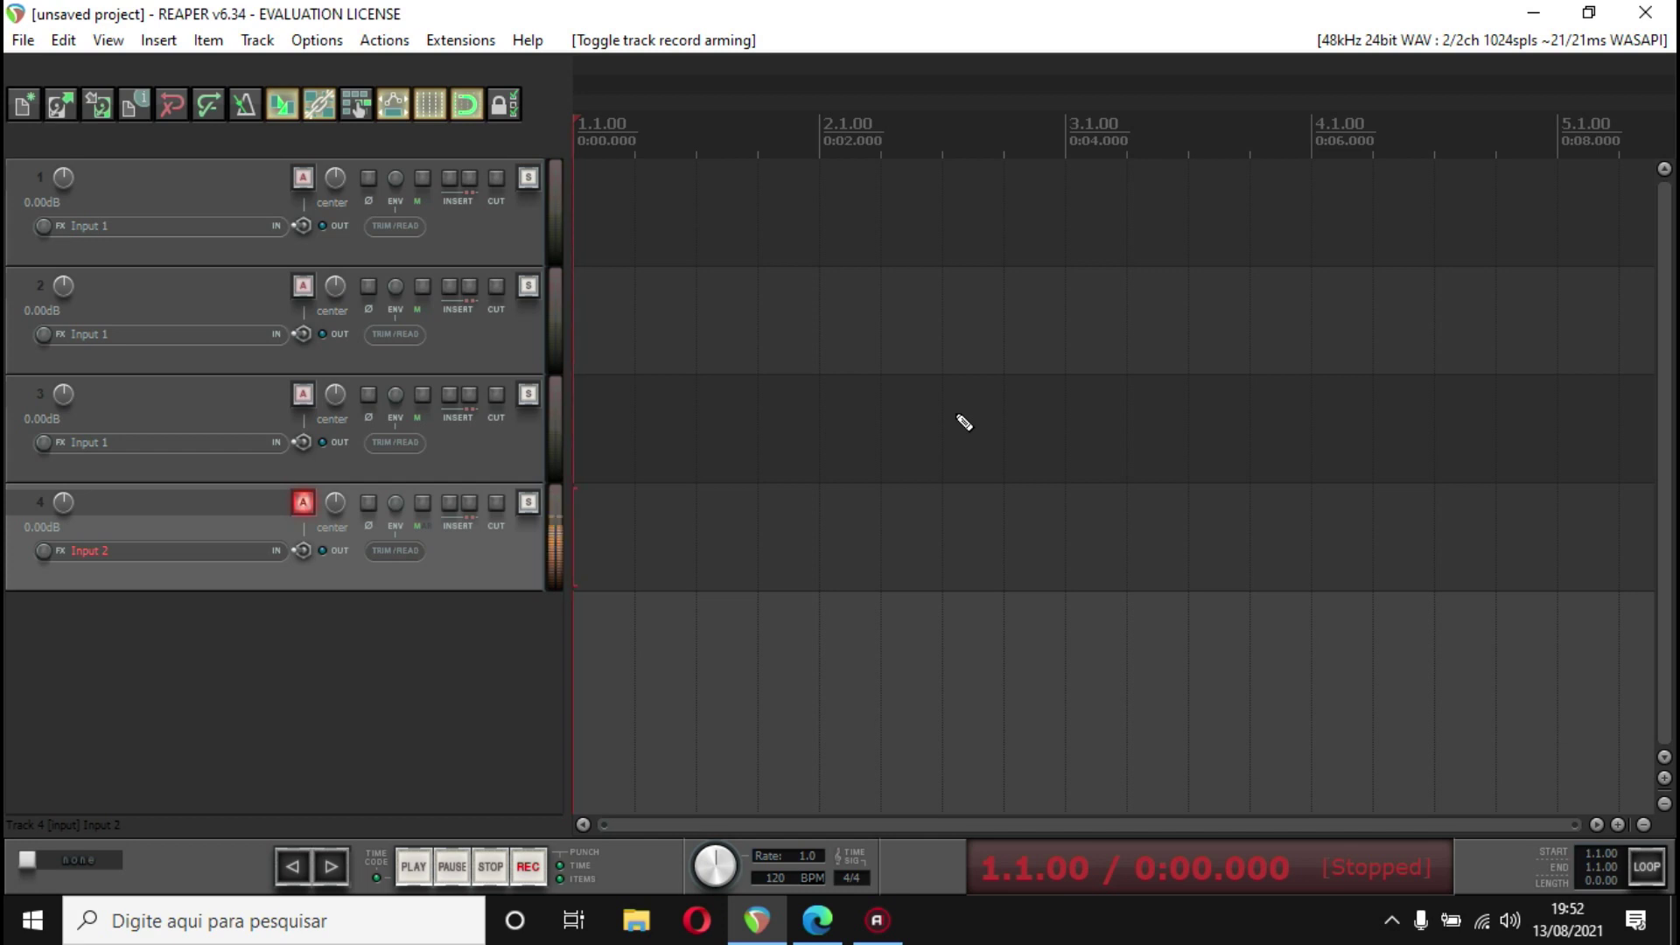
Switch to the Edge browser and open the themes page from the resources on the REAPER website.
left_click(814, 934)
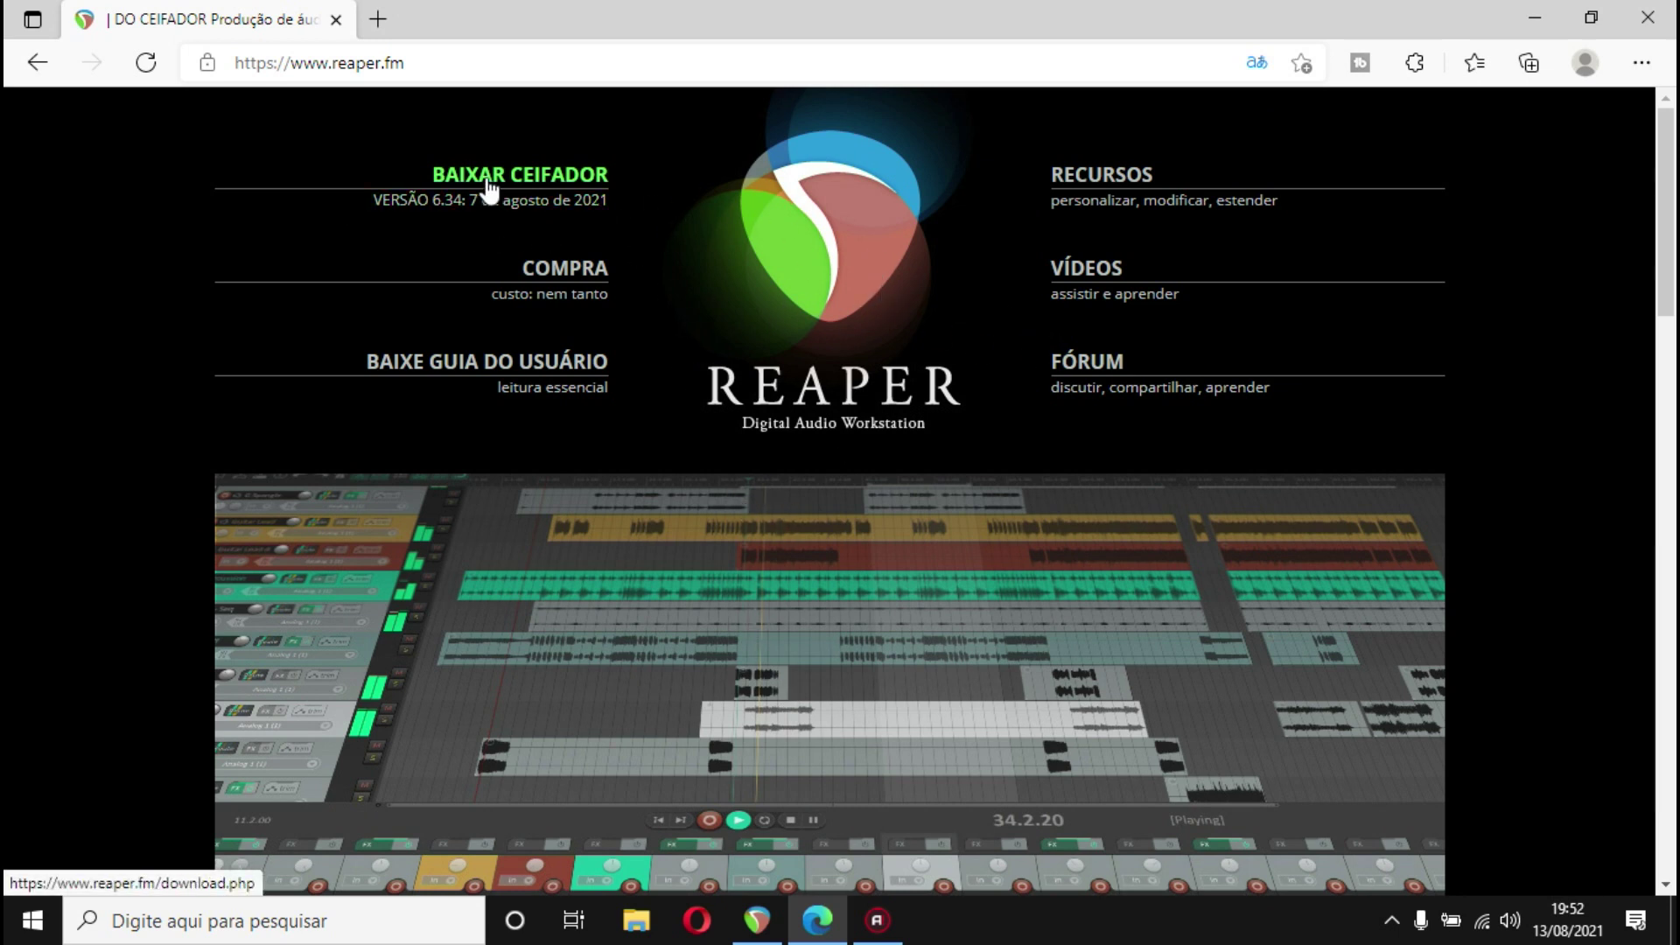
left_click(1105, 190)
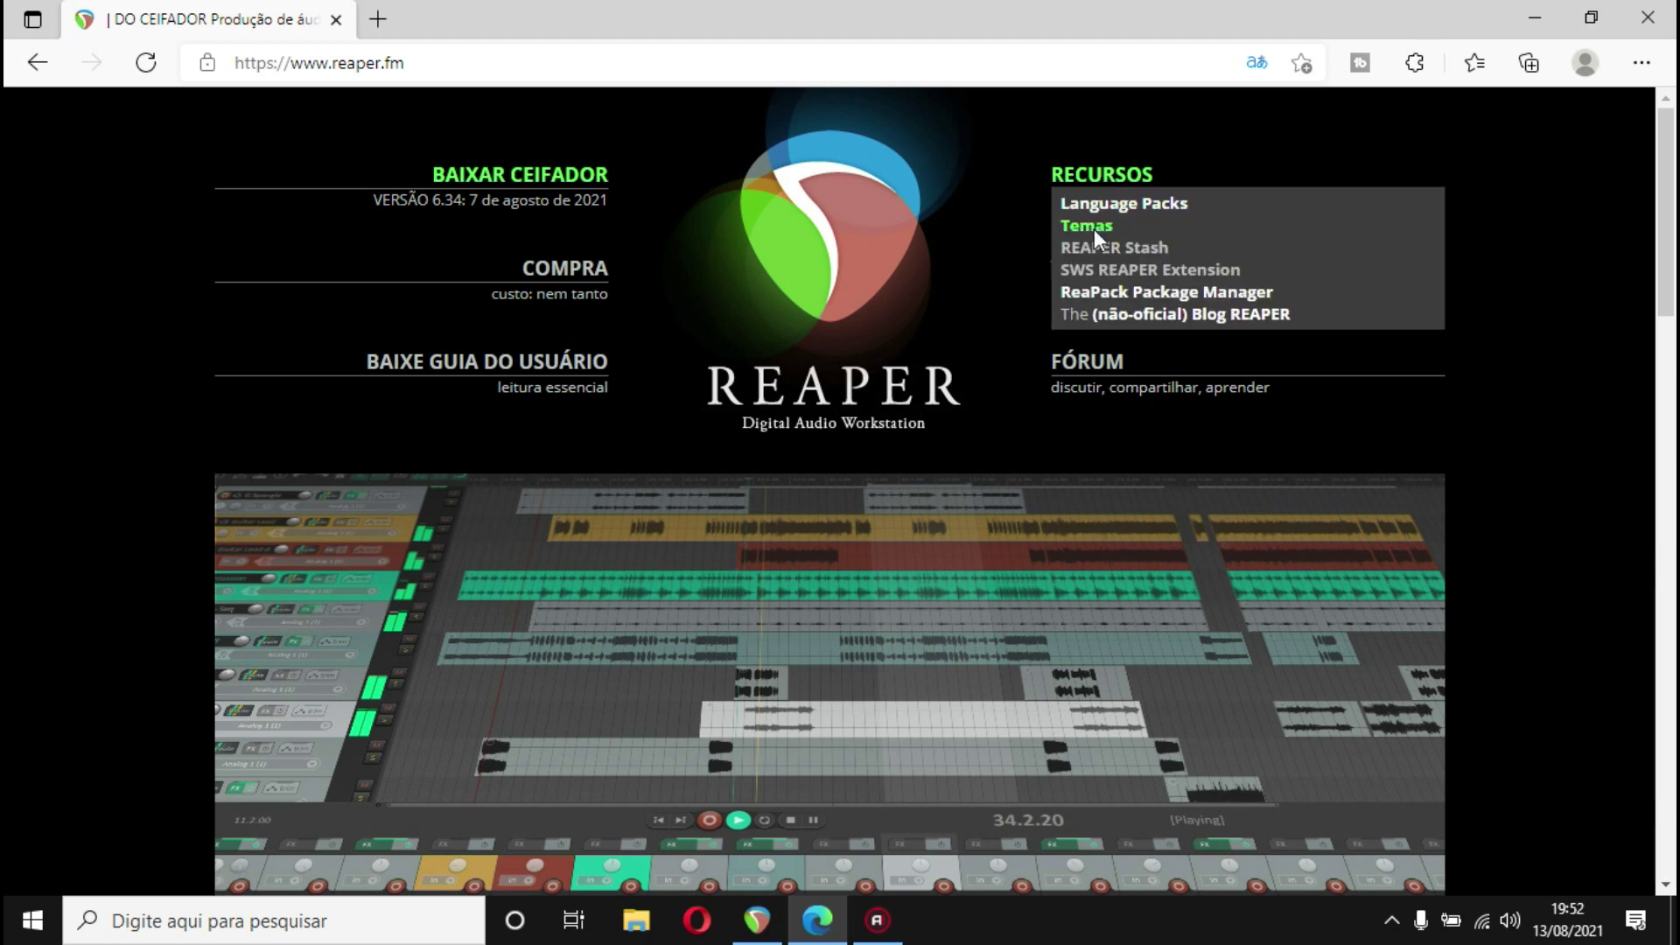
left_click(1094, 230)
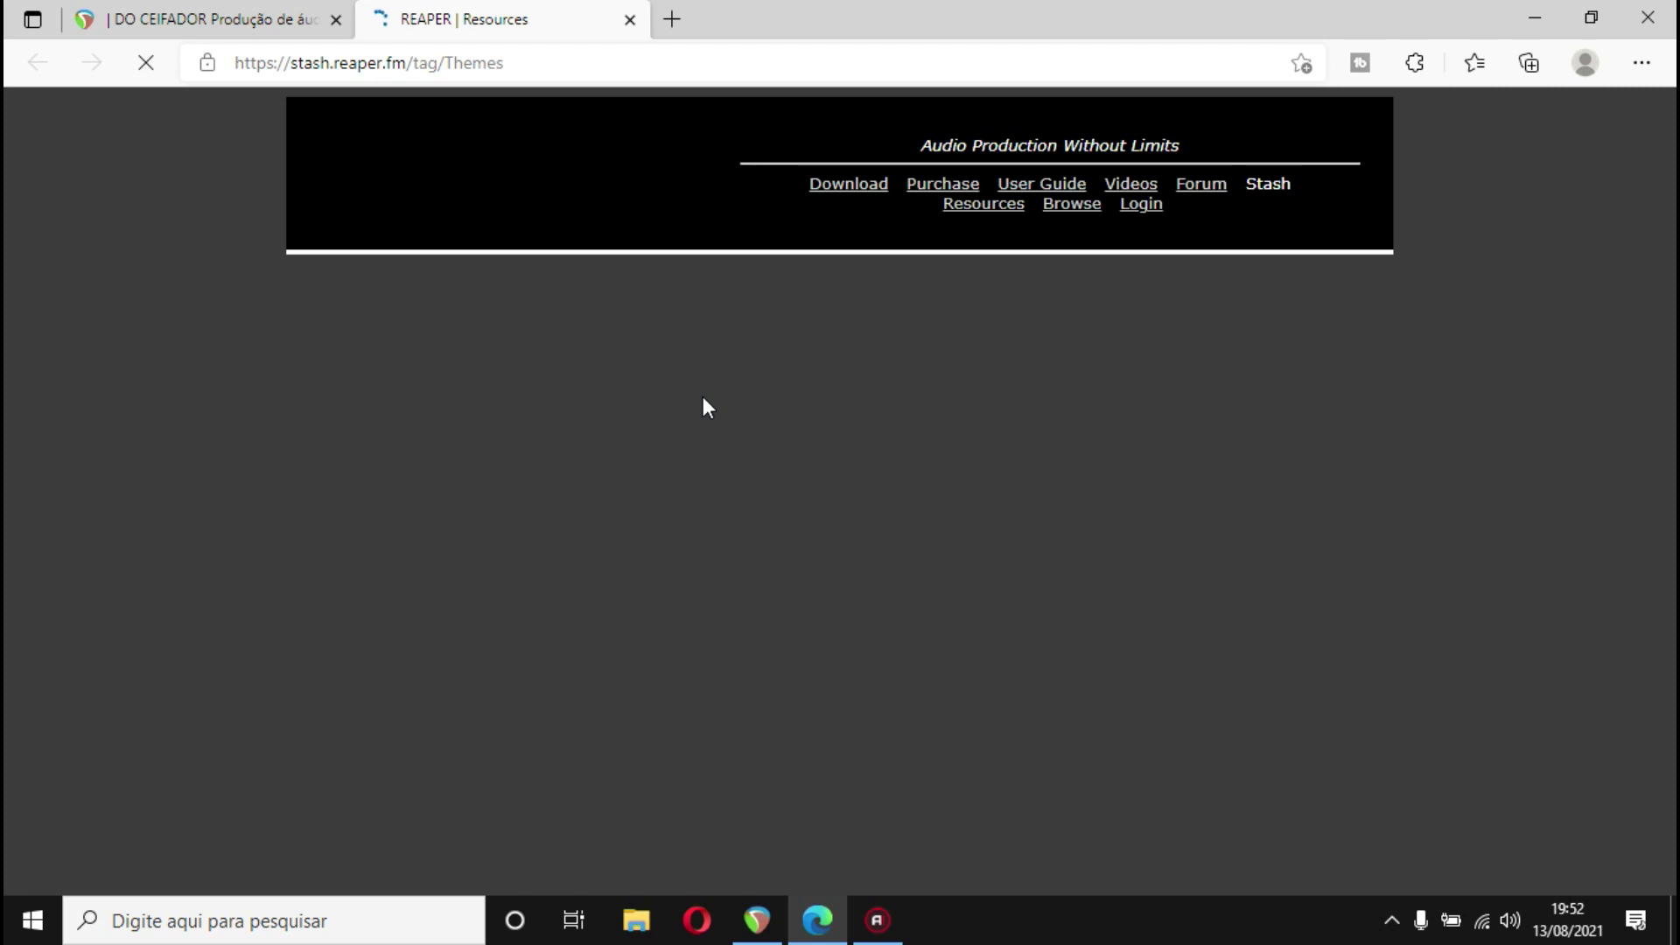
Examine the list of uploaded REAPER themes and its search field, and close the page and the browser.
scroll(696, 433, "down", 7)
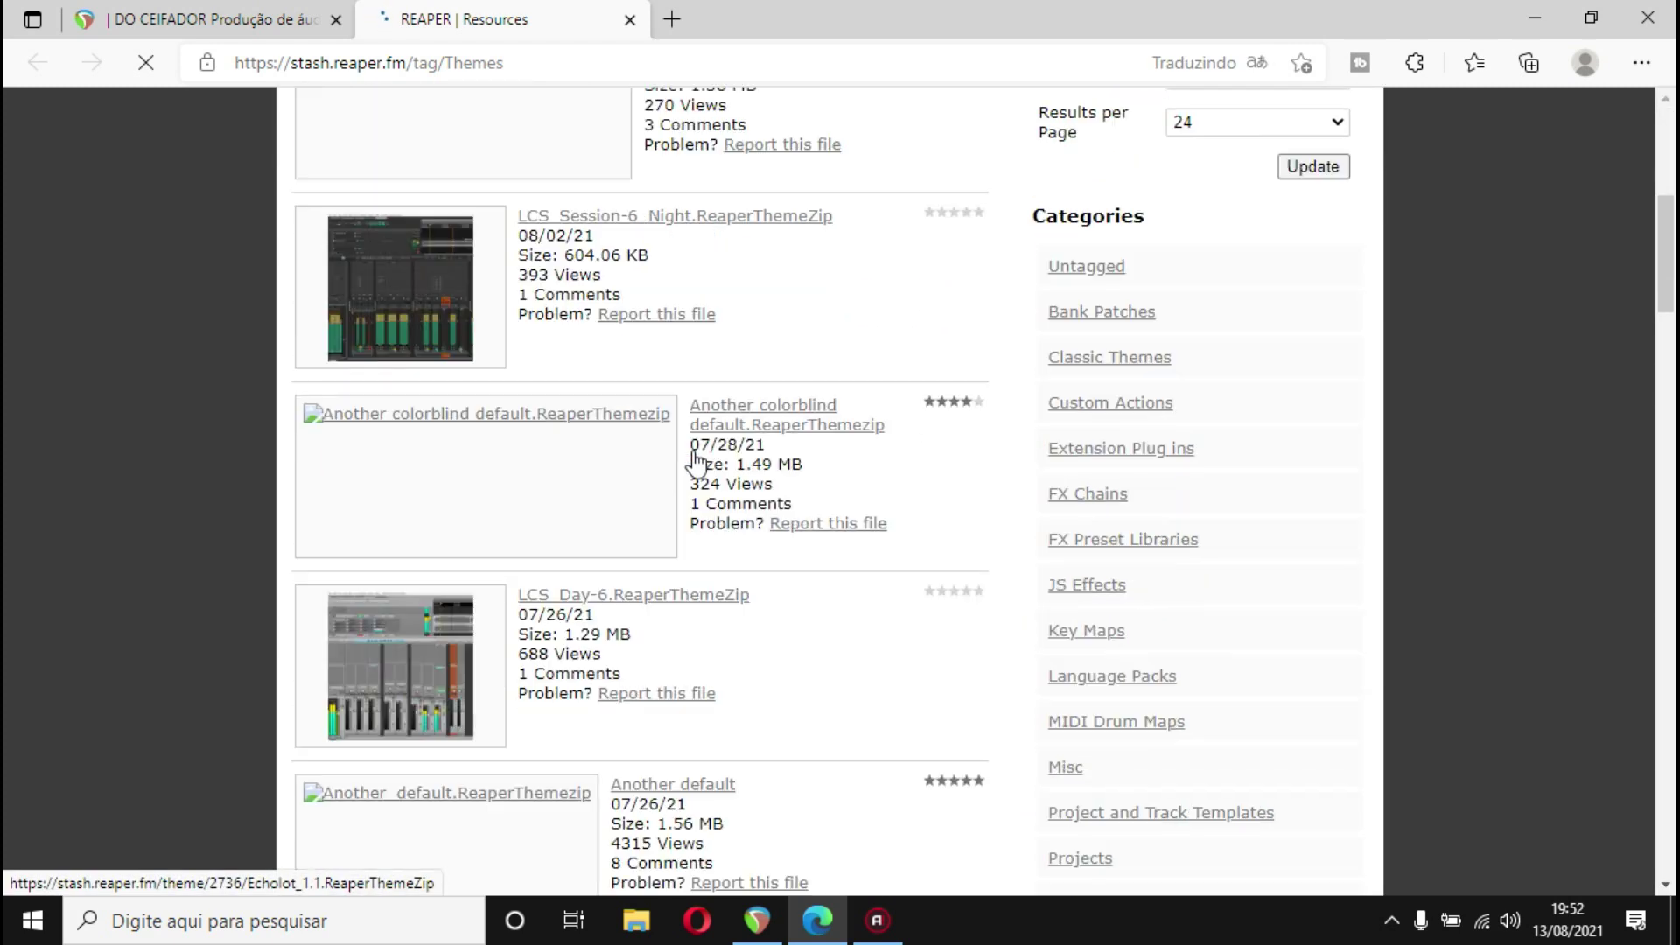
scroll(695, 462, "down", 8)
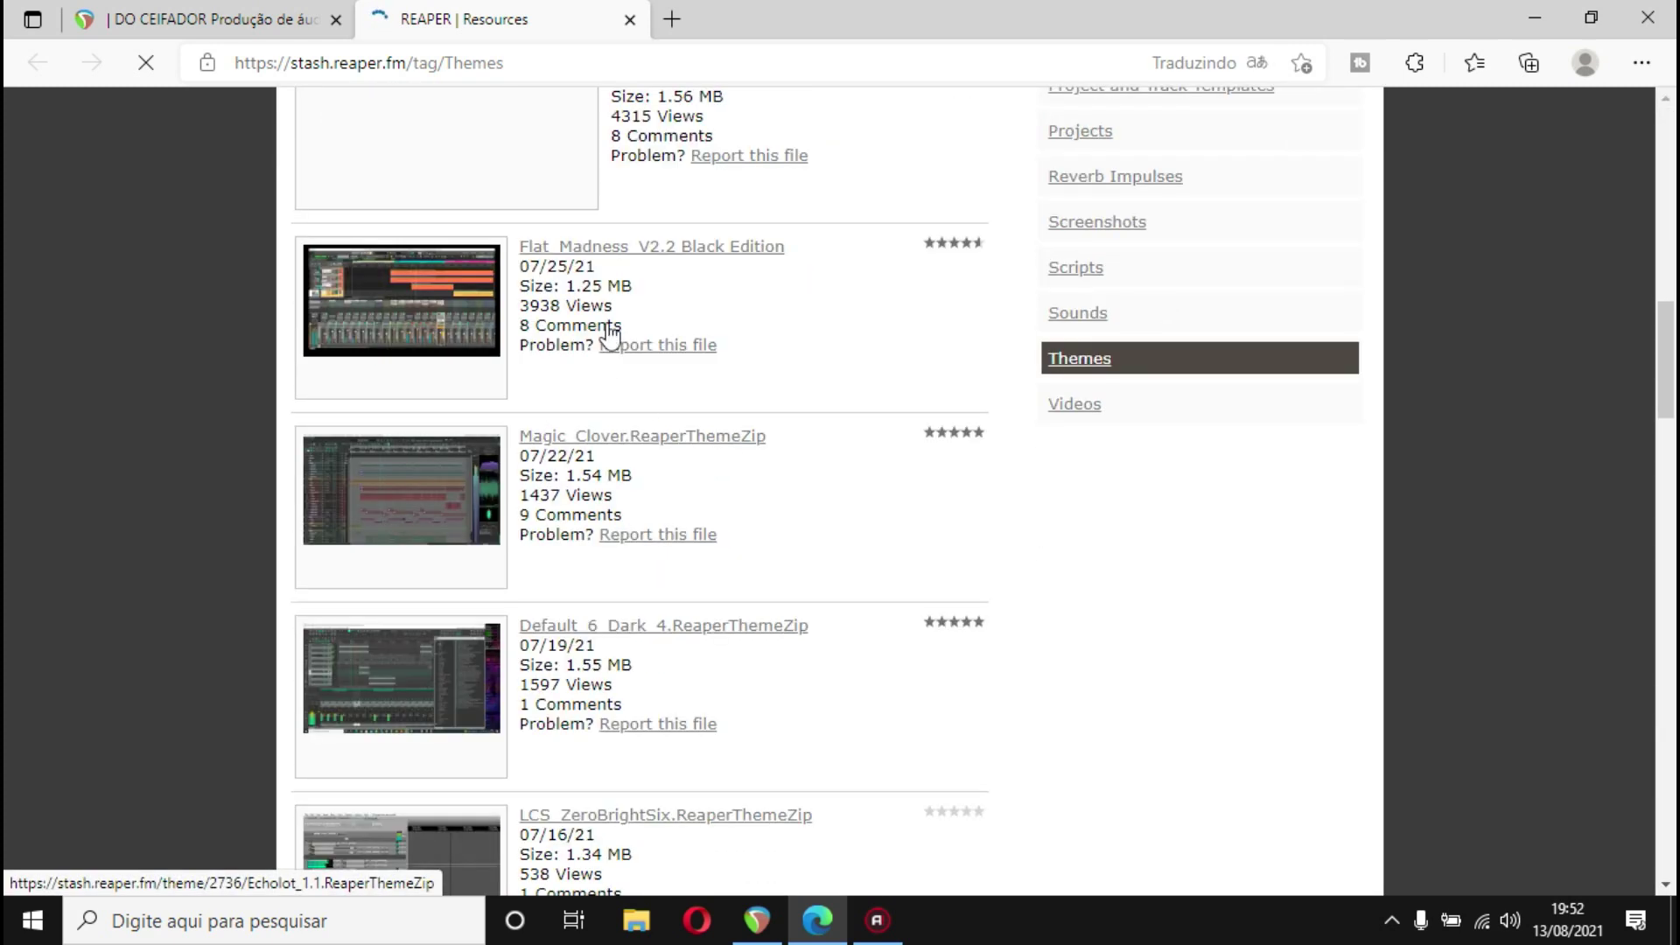
scroll(644, 375, "down", 3)
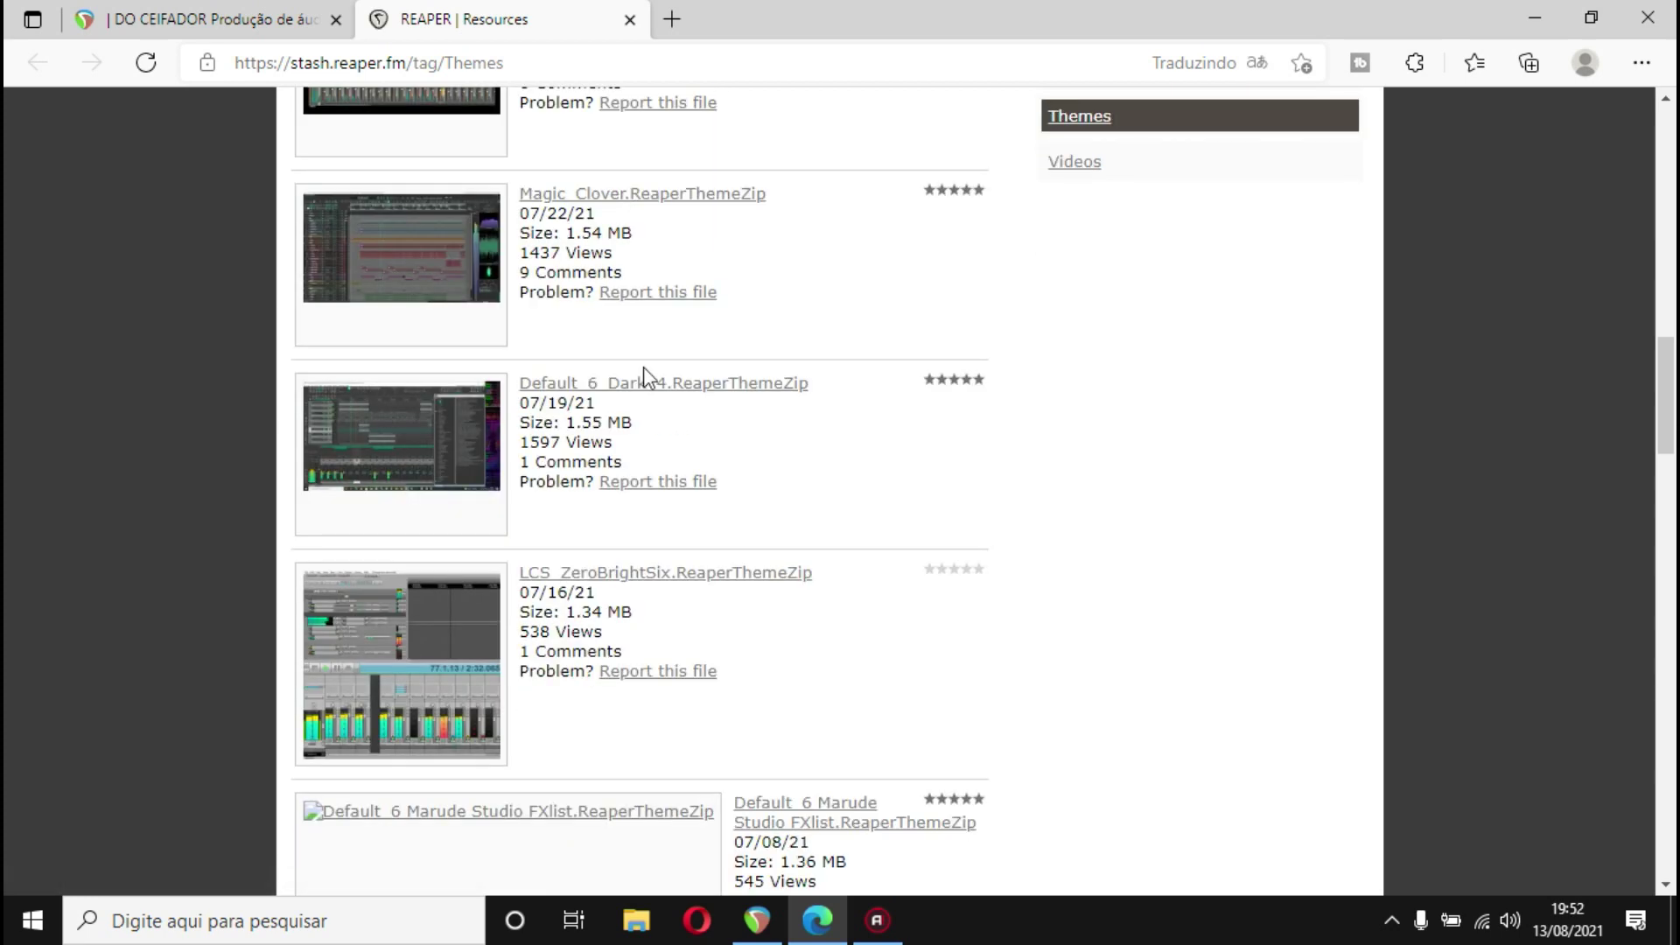
scroll(643, 366, "down", 3)
scroll(611, 453, "down", 2)
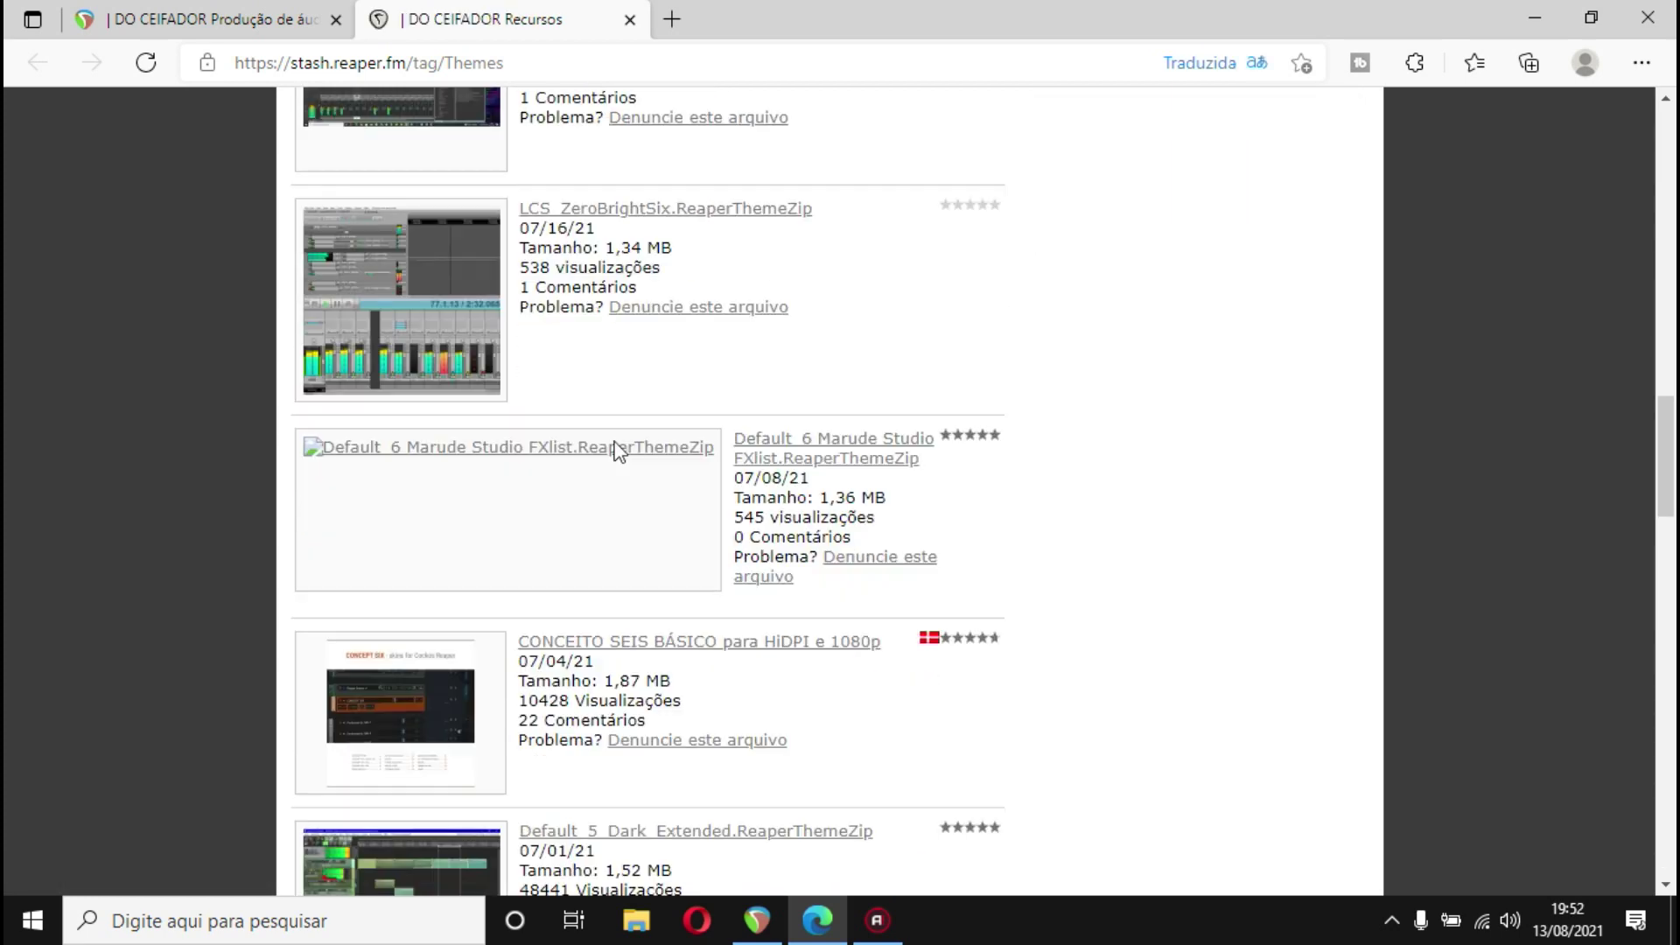
scroll(619, 451, "down", 6)
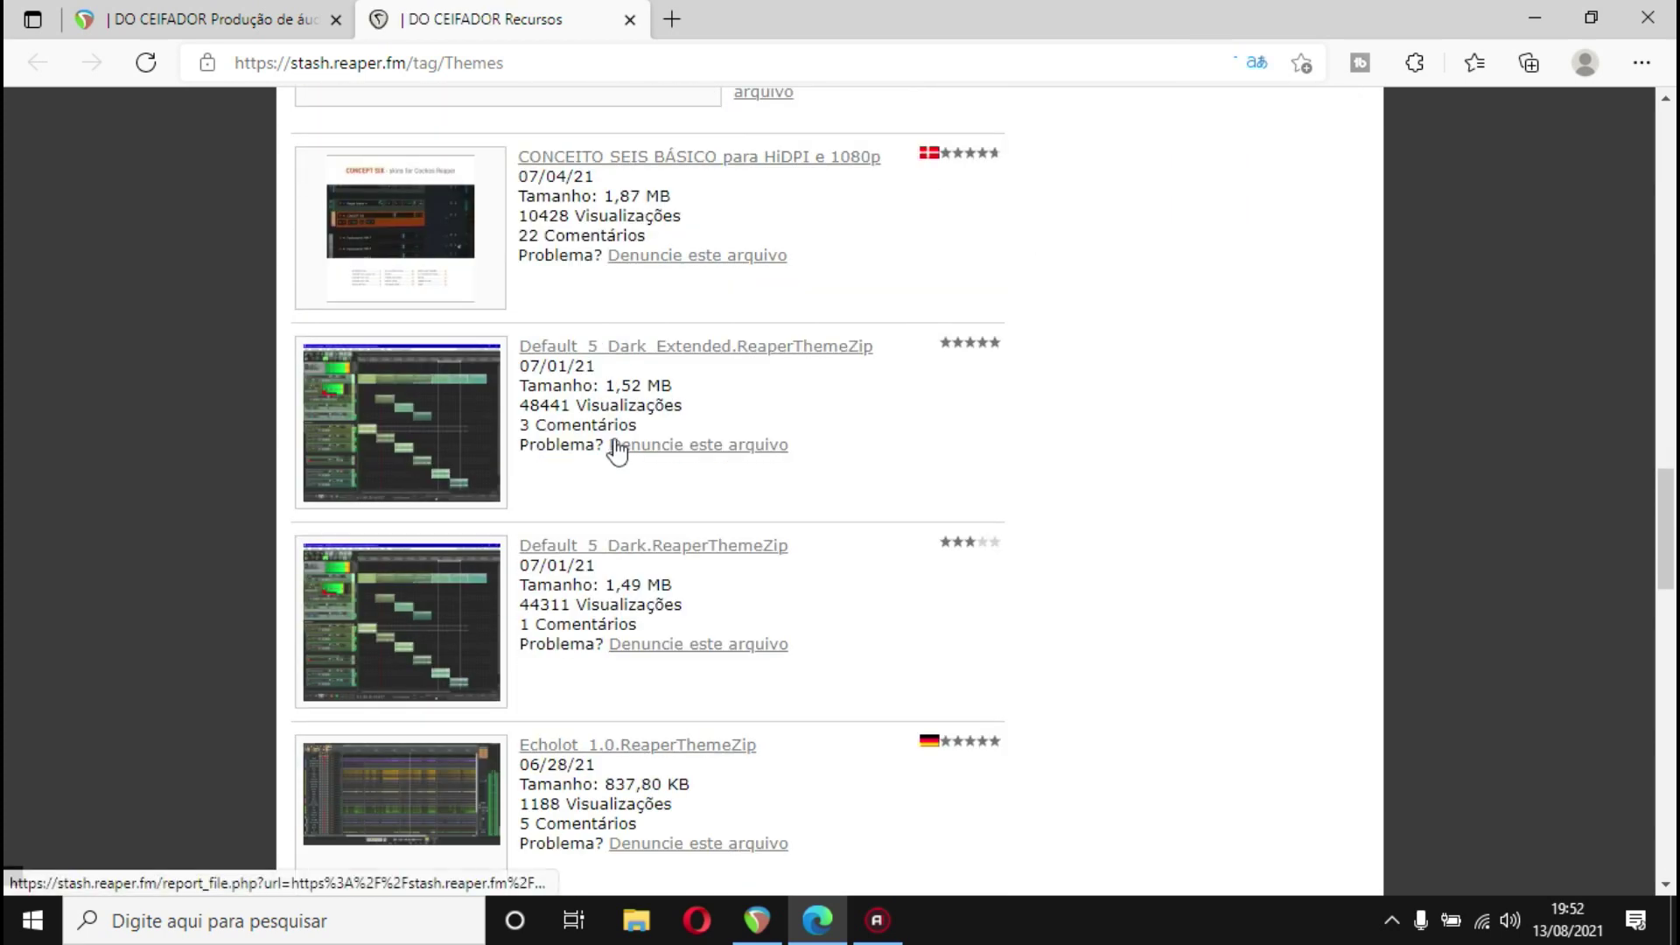
scroll(619, 450, "up", 17)
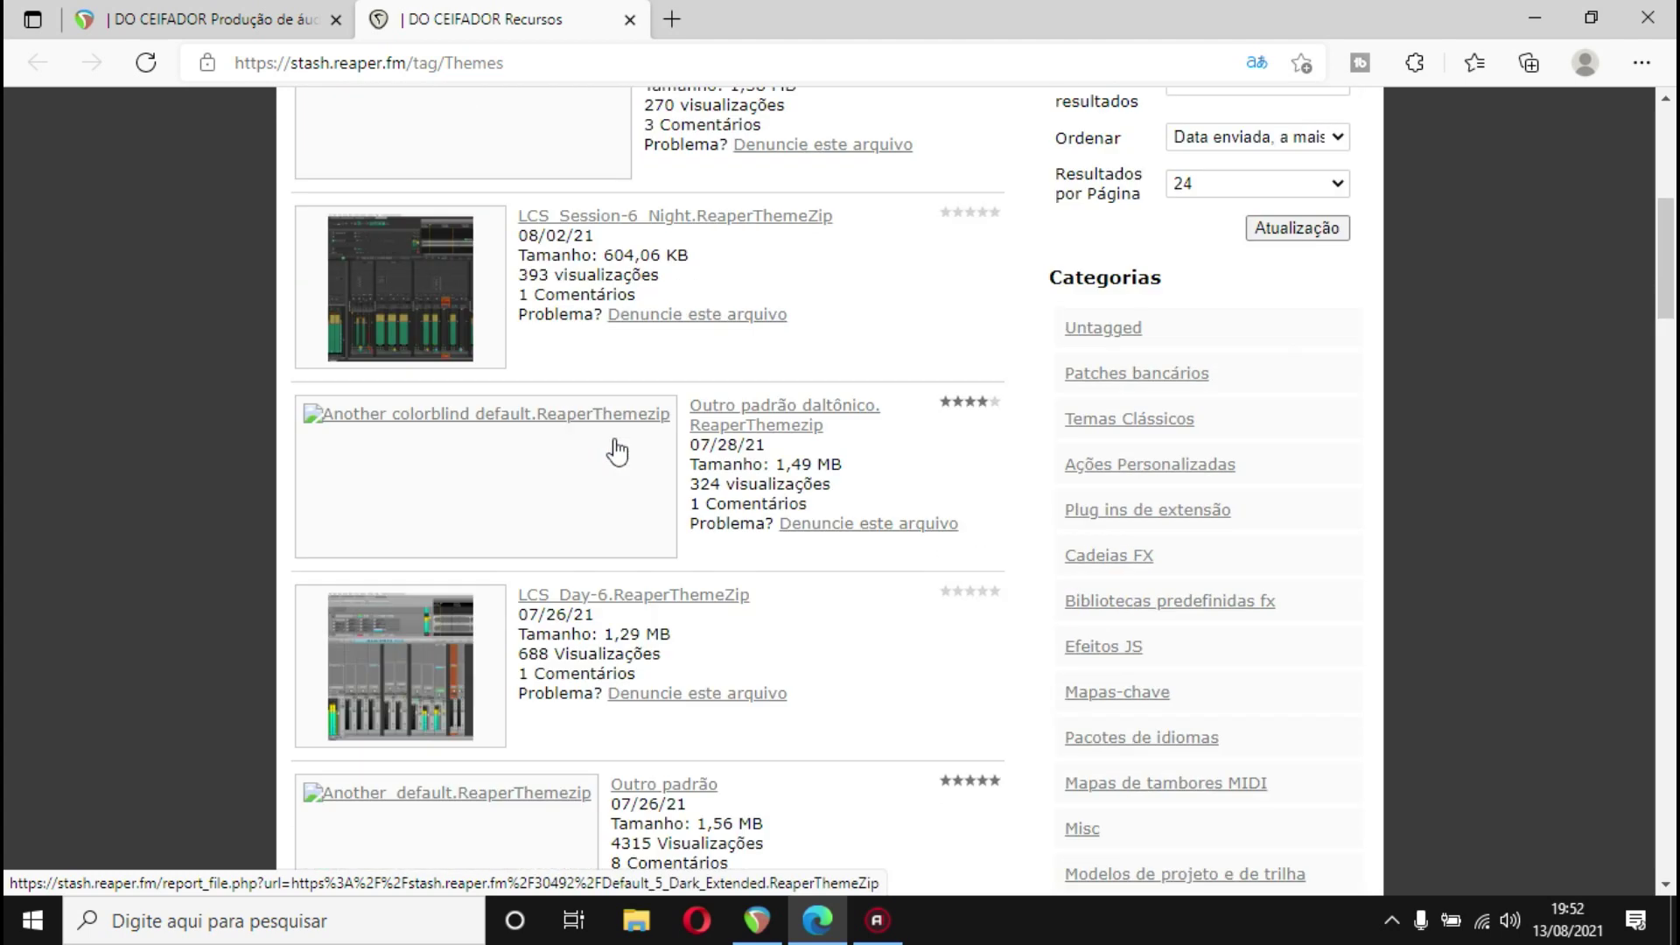
scroll(618, 451, "up", 7)
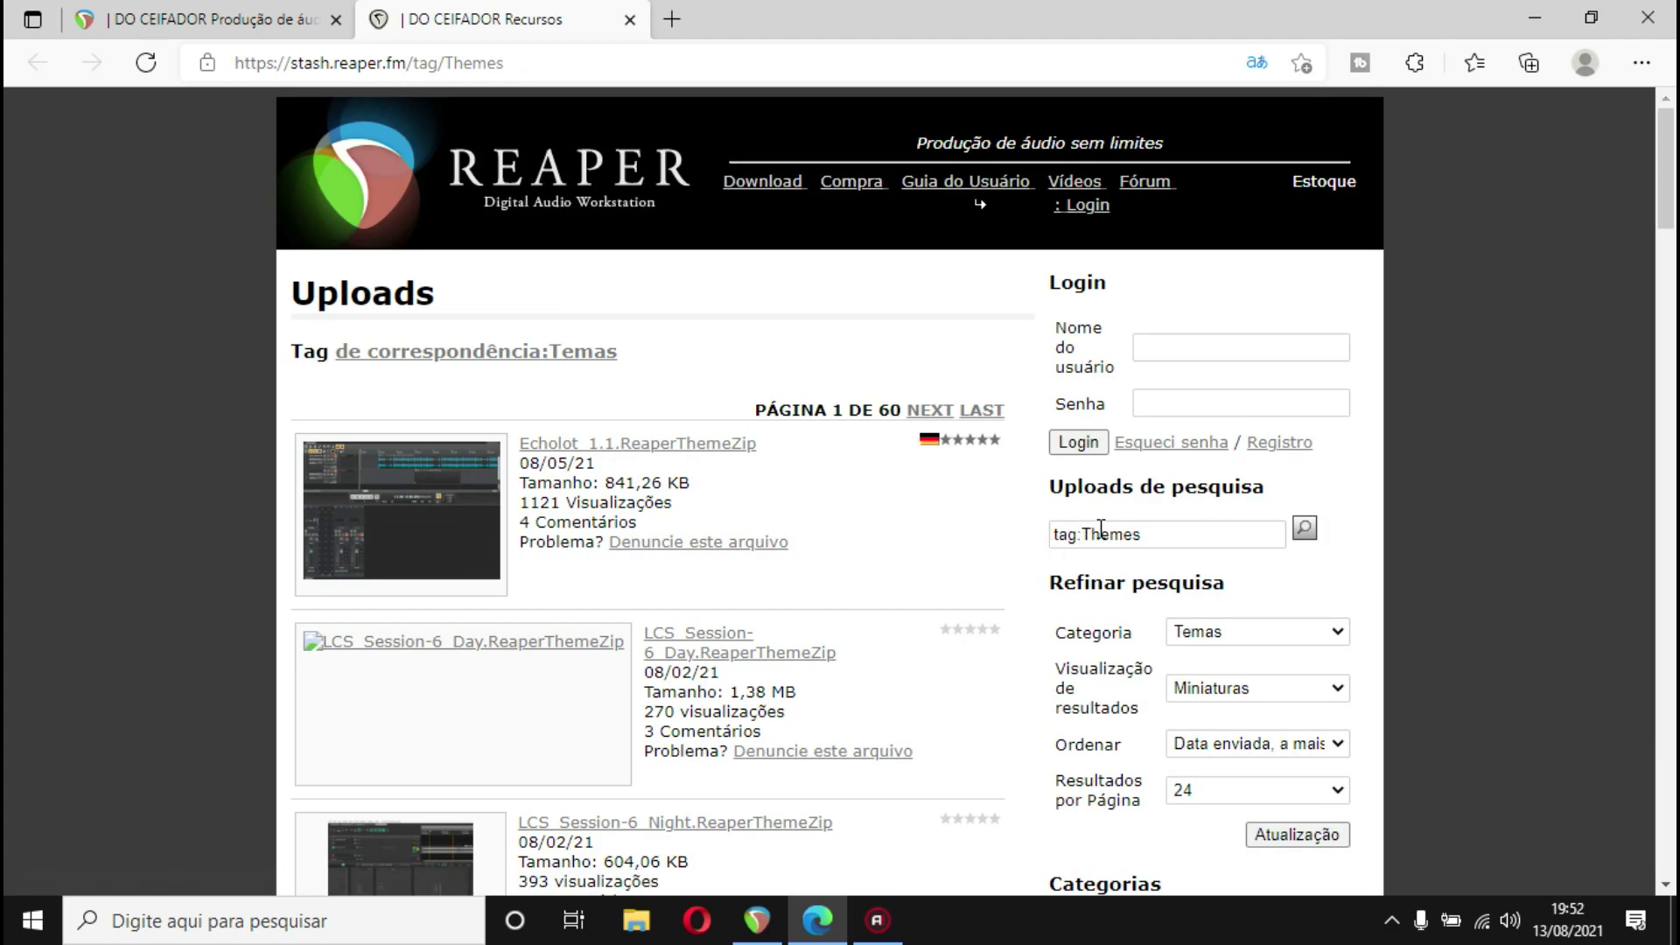
left_click(1104, 531)
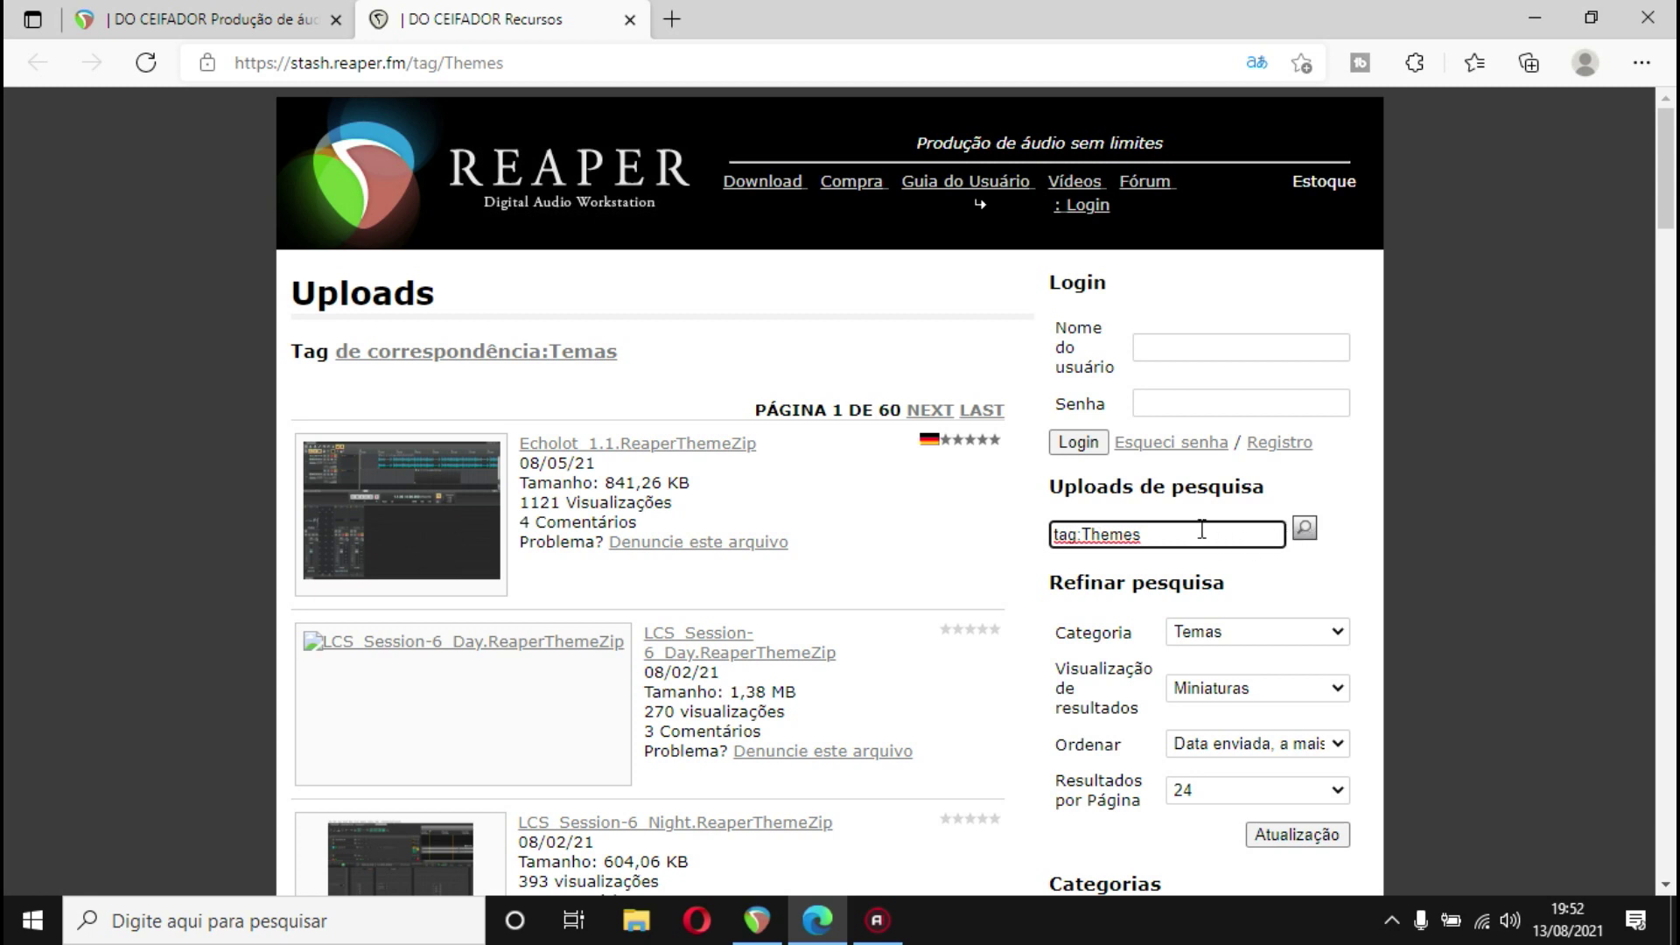
left_click(629, 19)
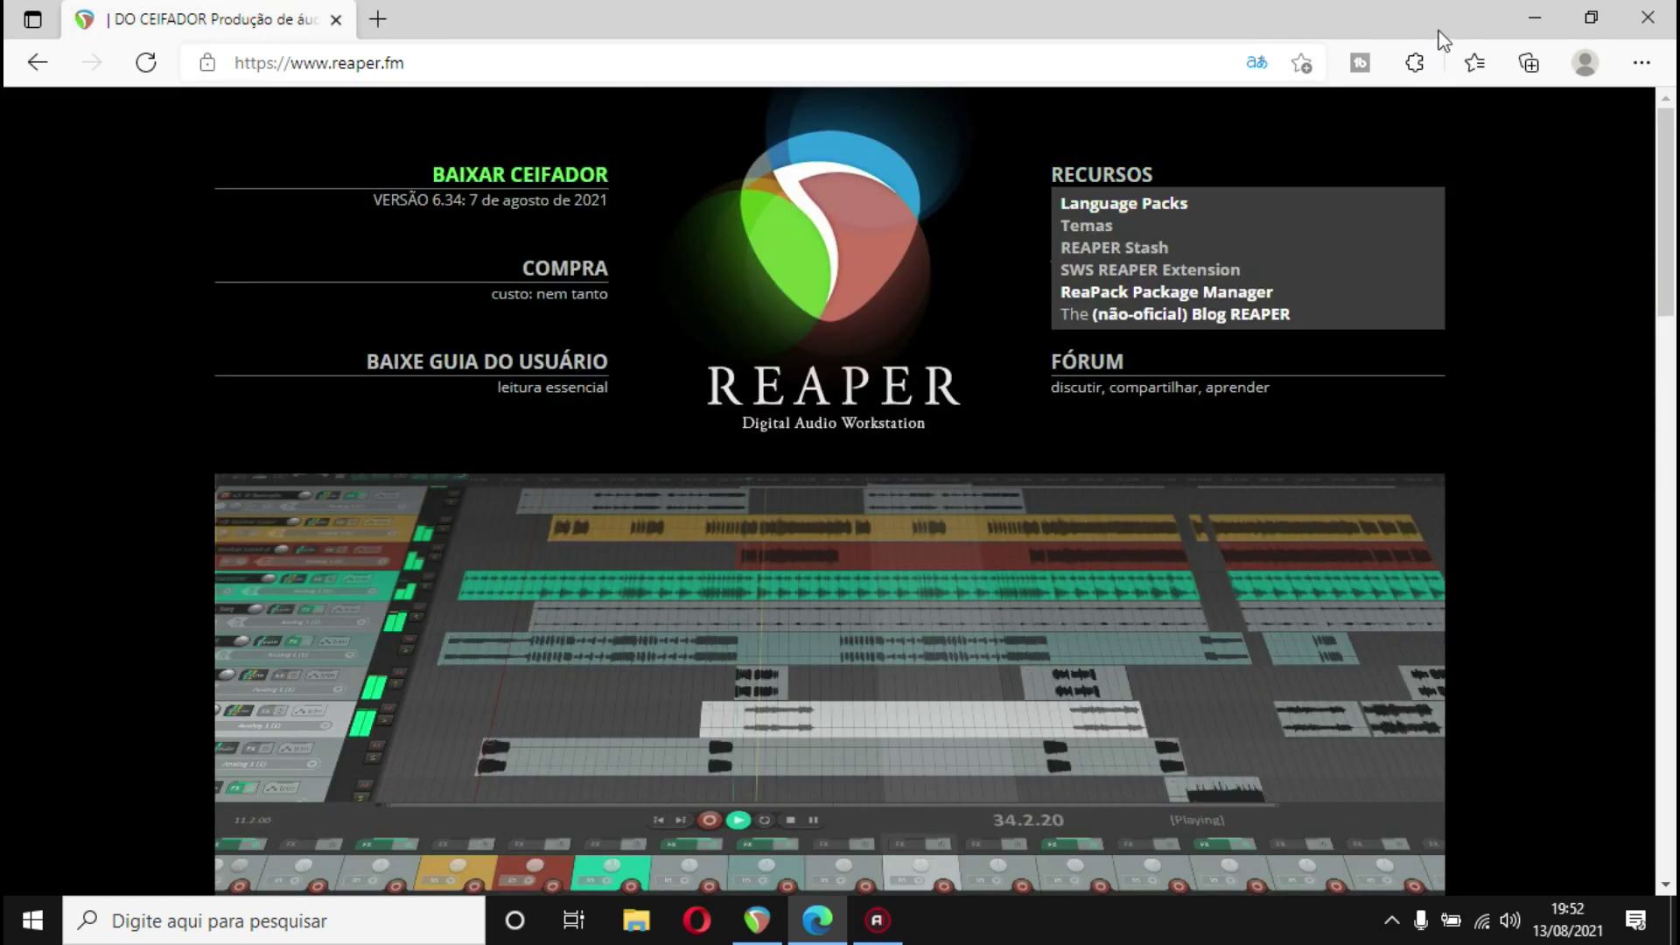
left_click(1653, 36)
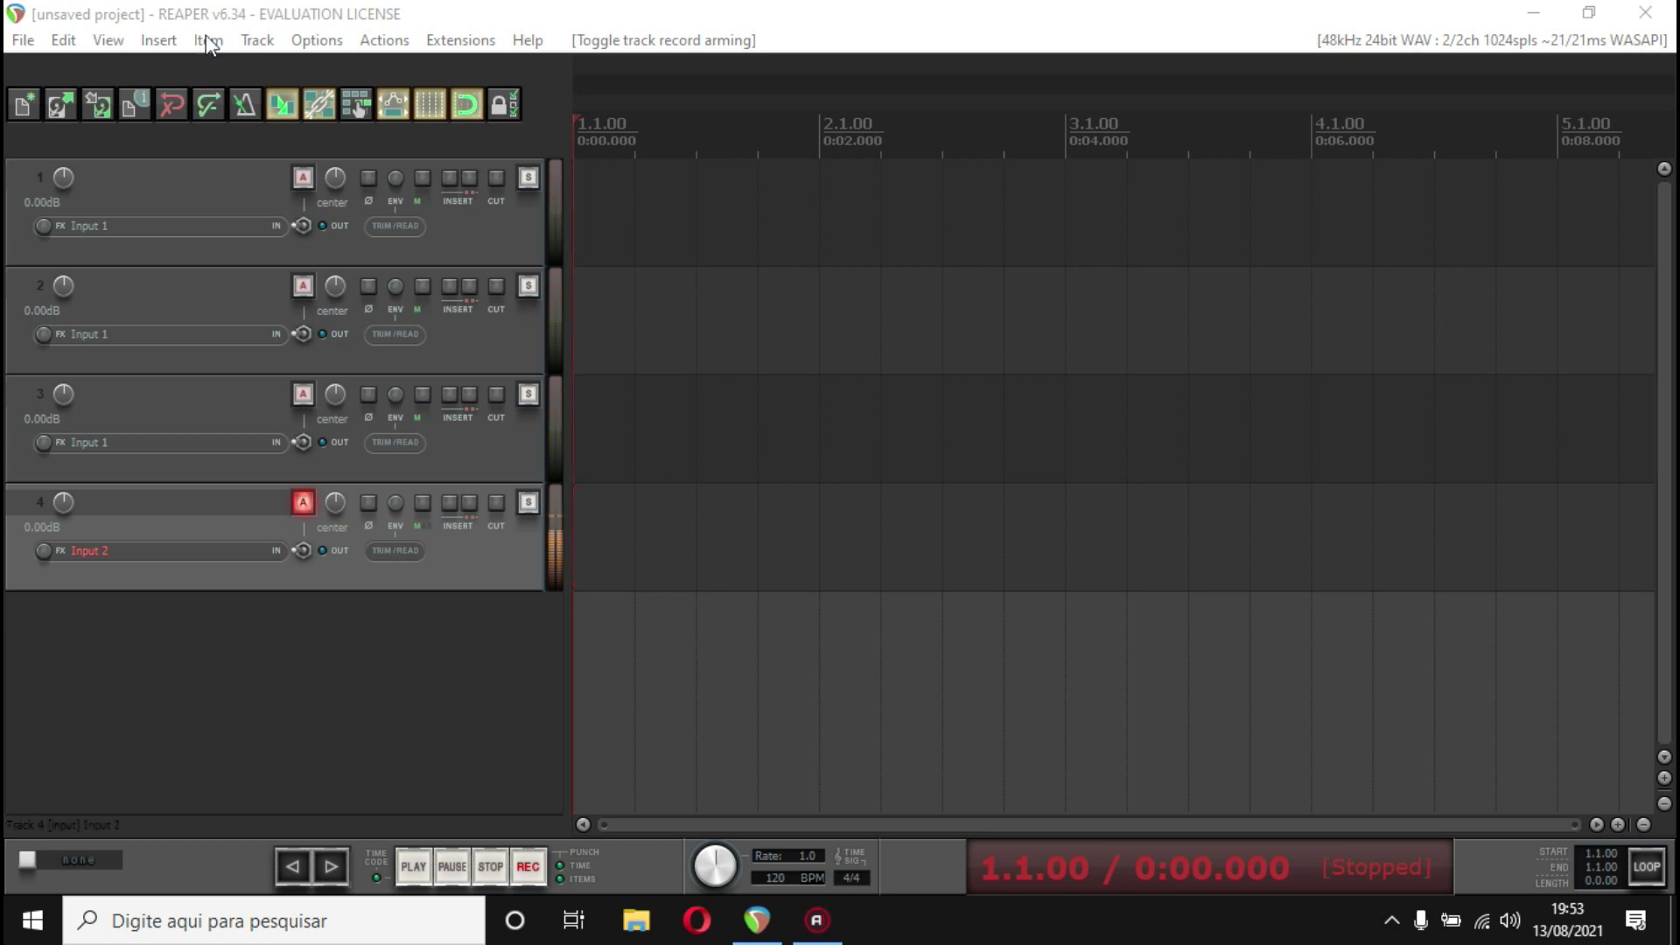
Apply the Default_5.0 theme to REAPER.
left_click(306, 42)
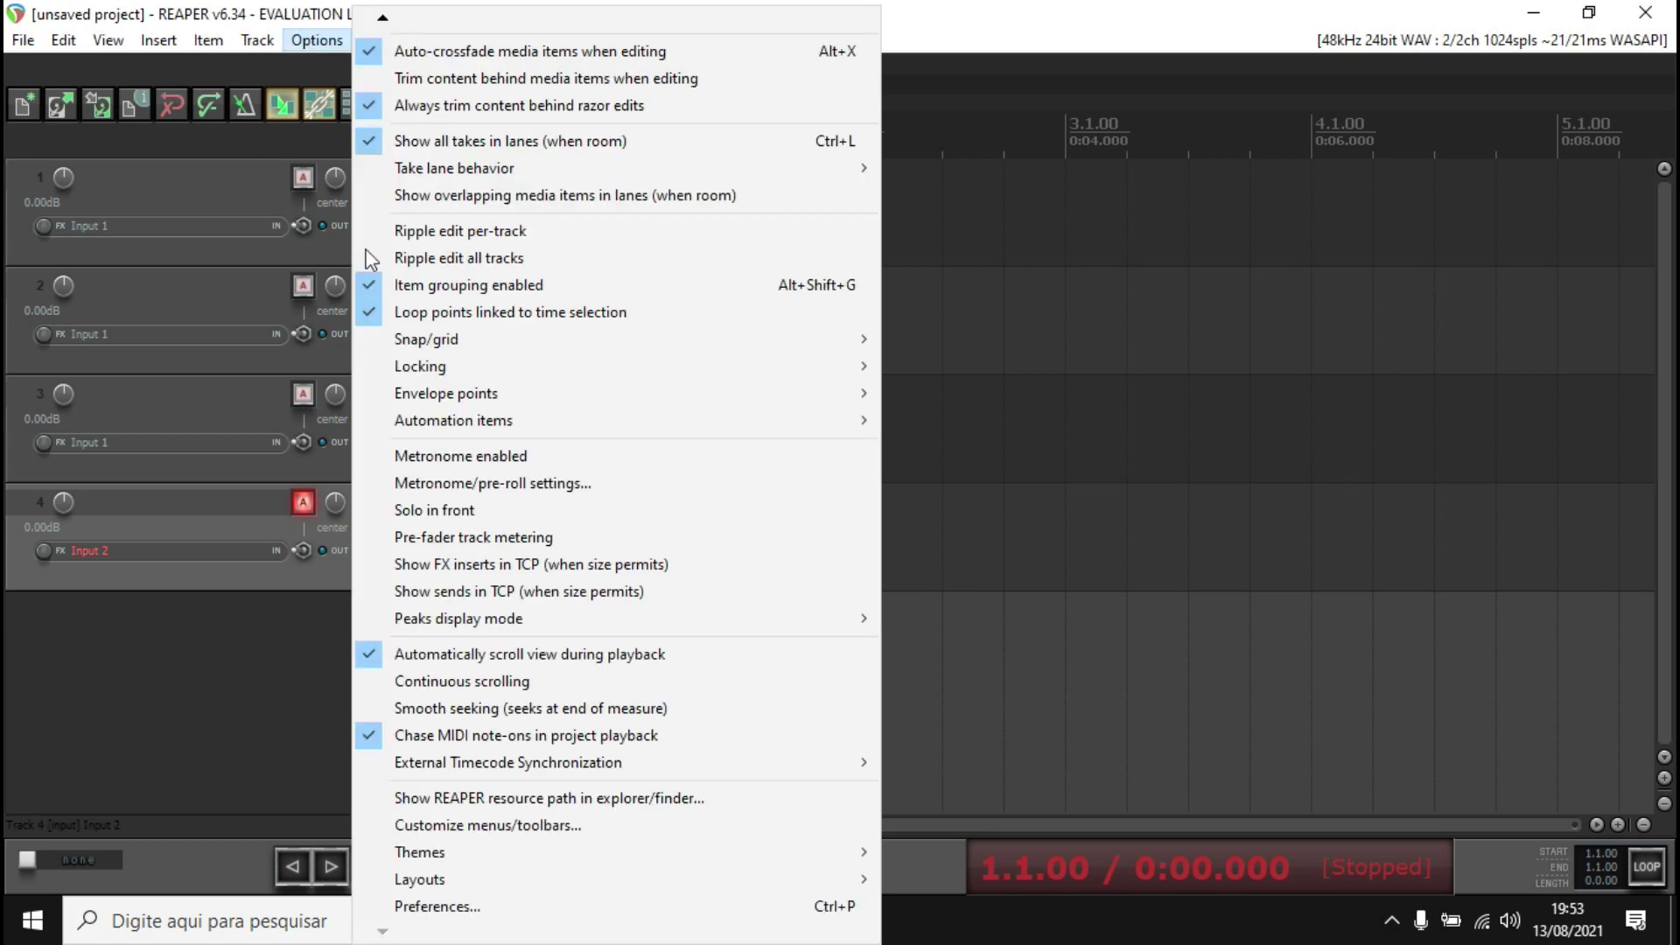
mouse_move(462, 854)
left_click(322, 42)
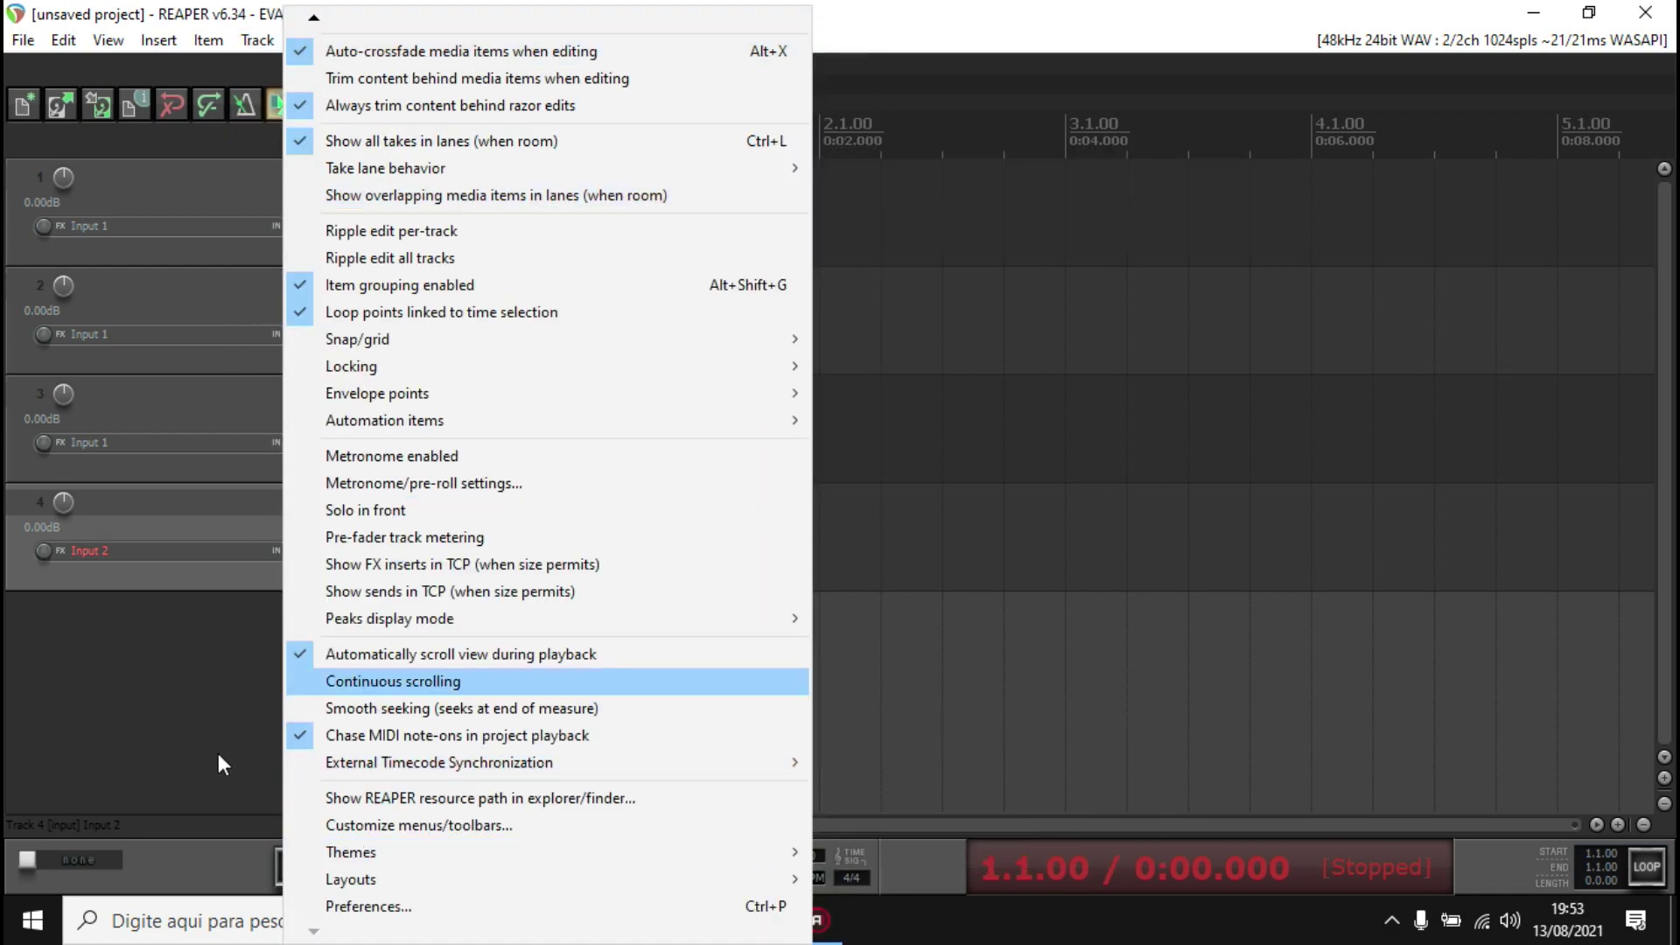
left_click(218, 753)
left_click(317, 40)
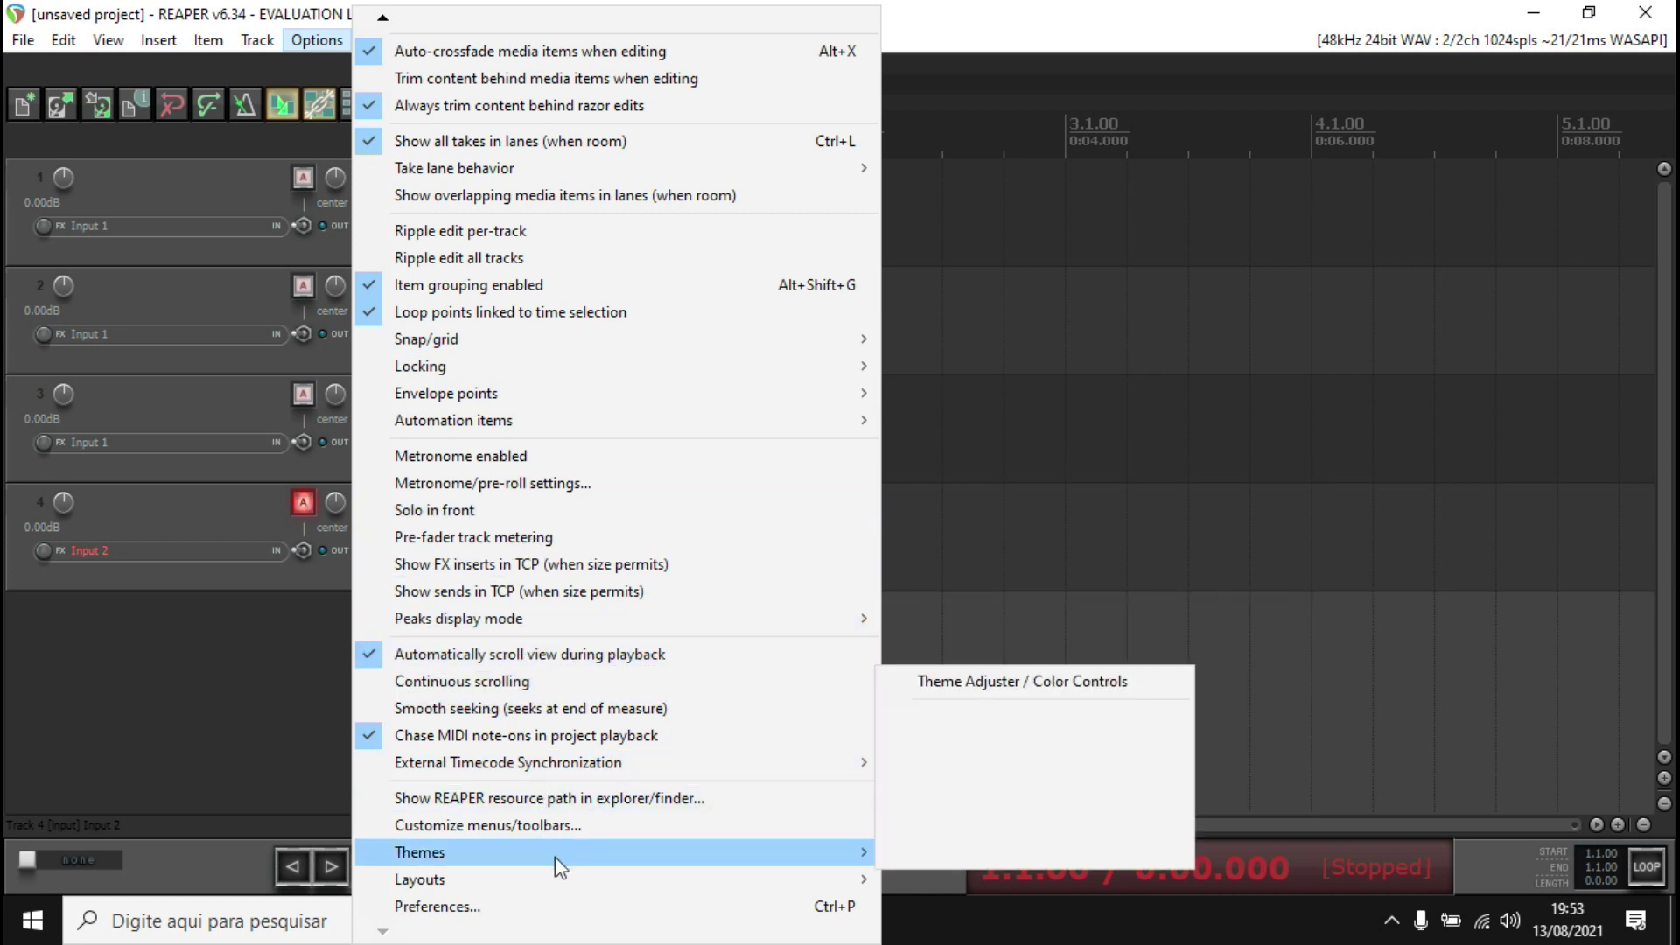
mouse_move(852, 855)
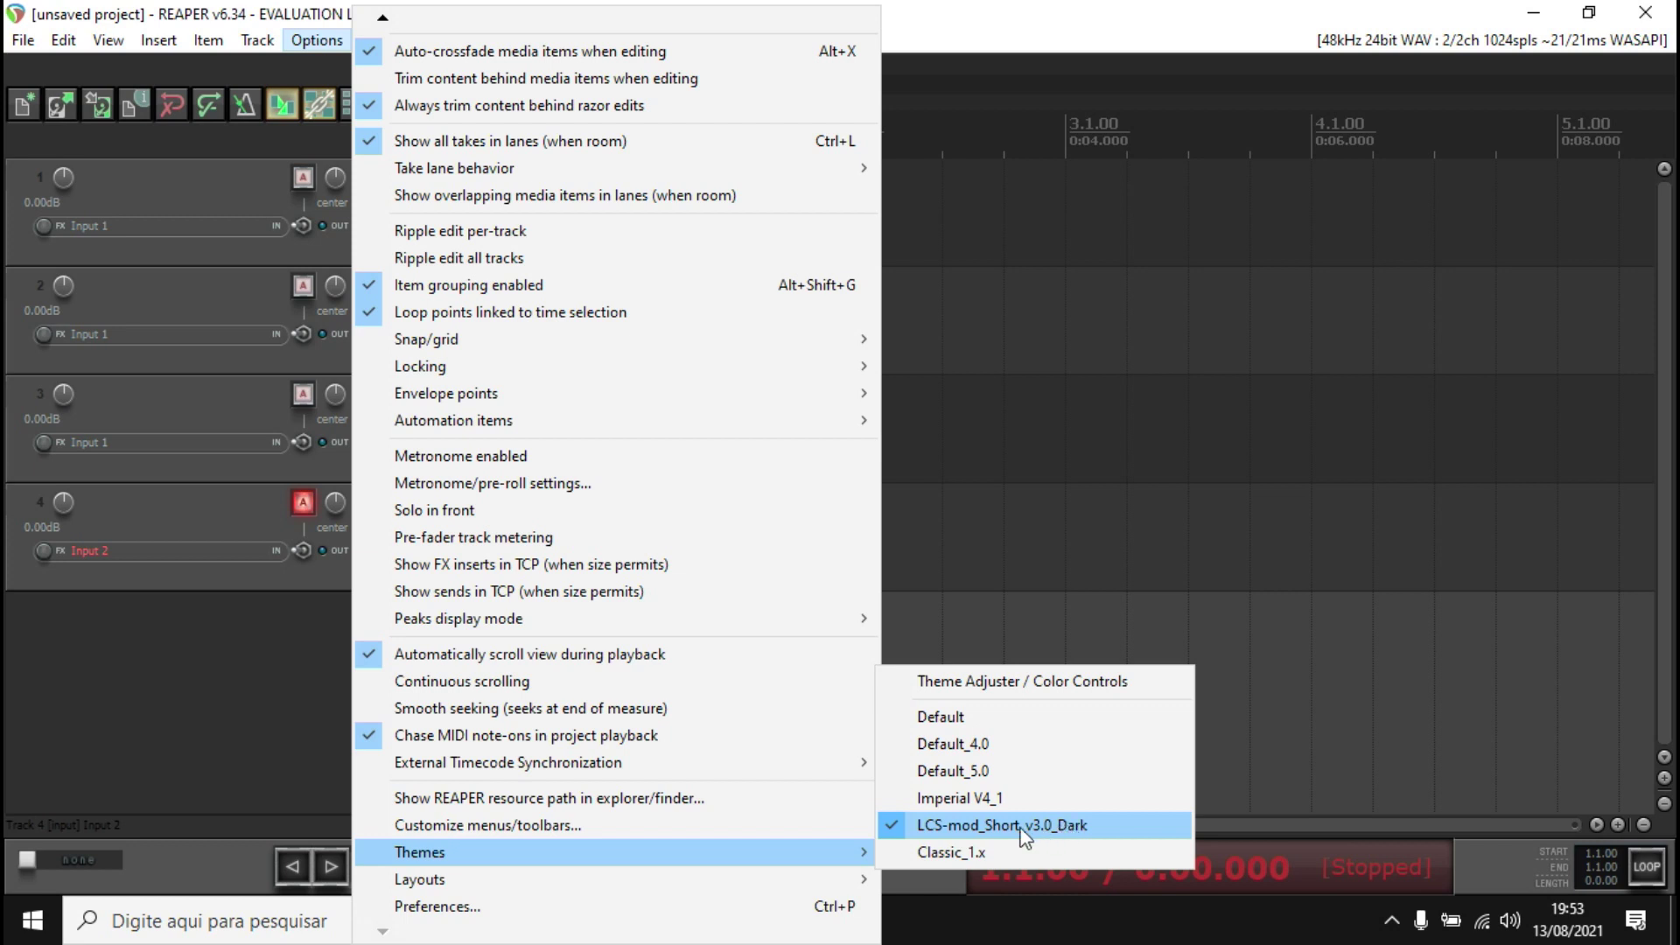
left_click(961, 776)
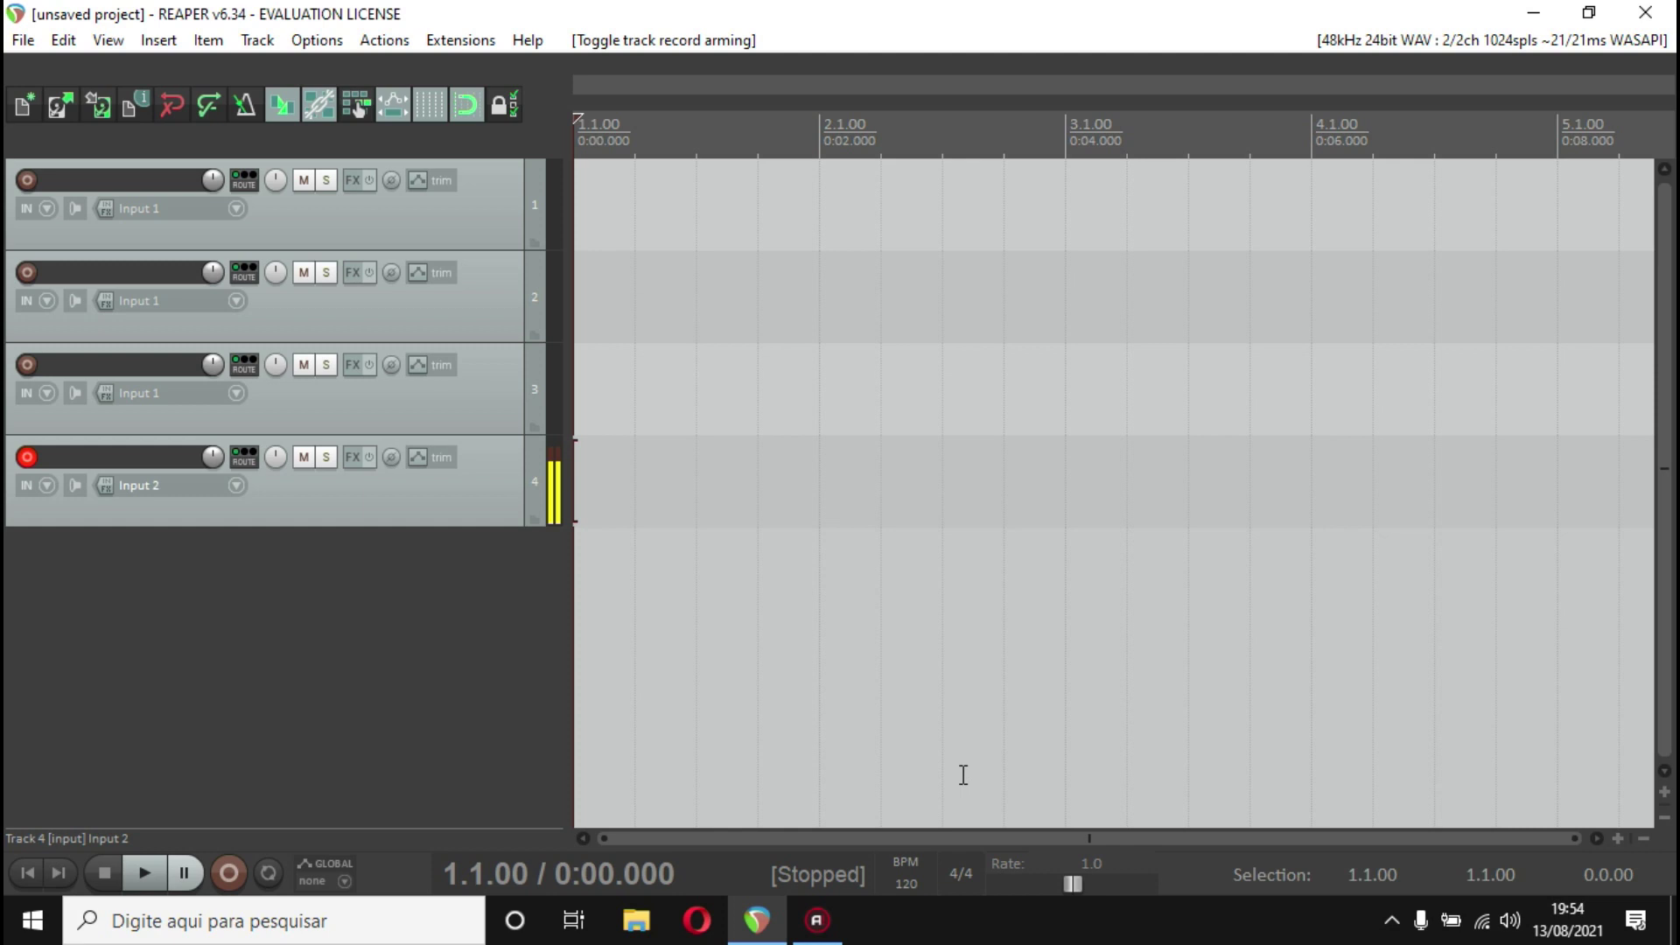
Switch the REAPER theme back to LCS-mod_Short_v3.0_Dark.
left_click(317, 44)
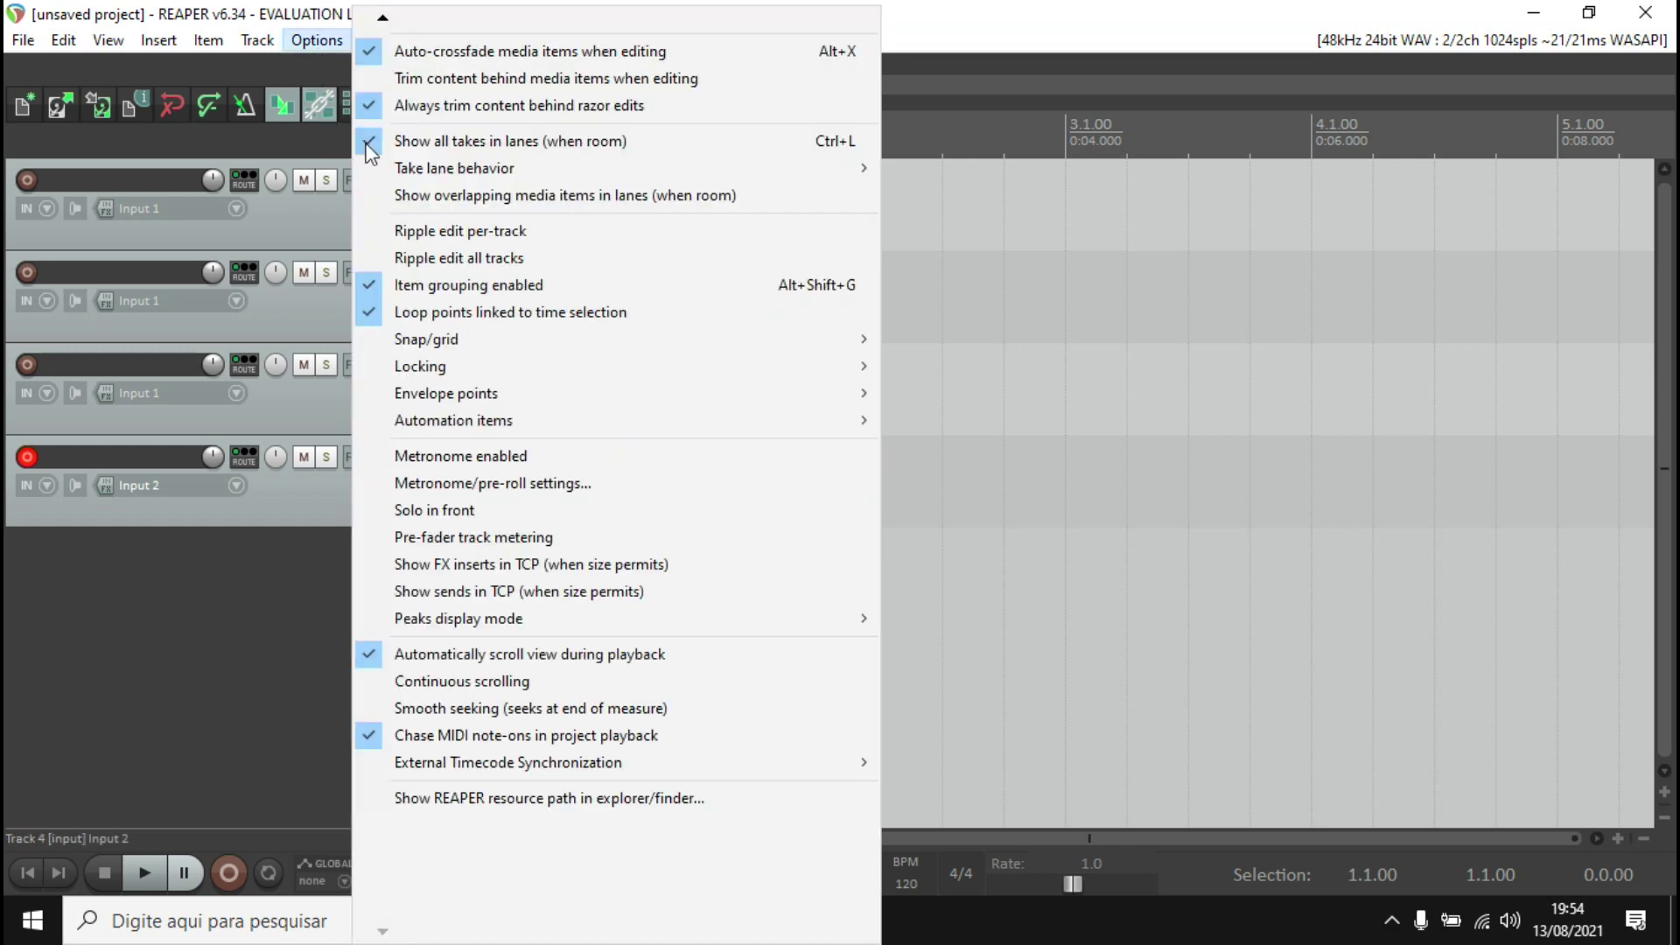
mouse_move(724, 858)
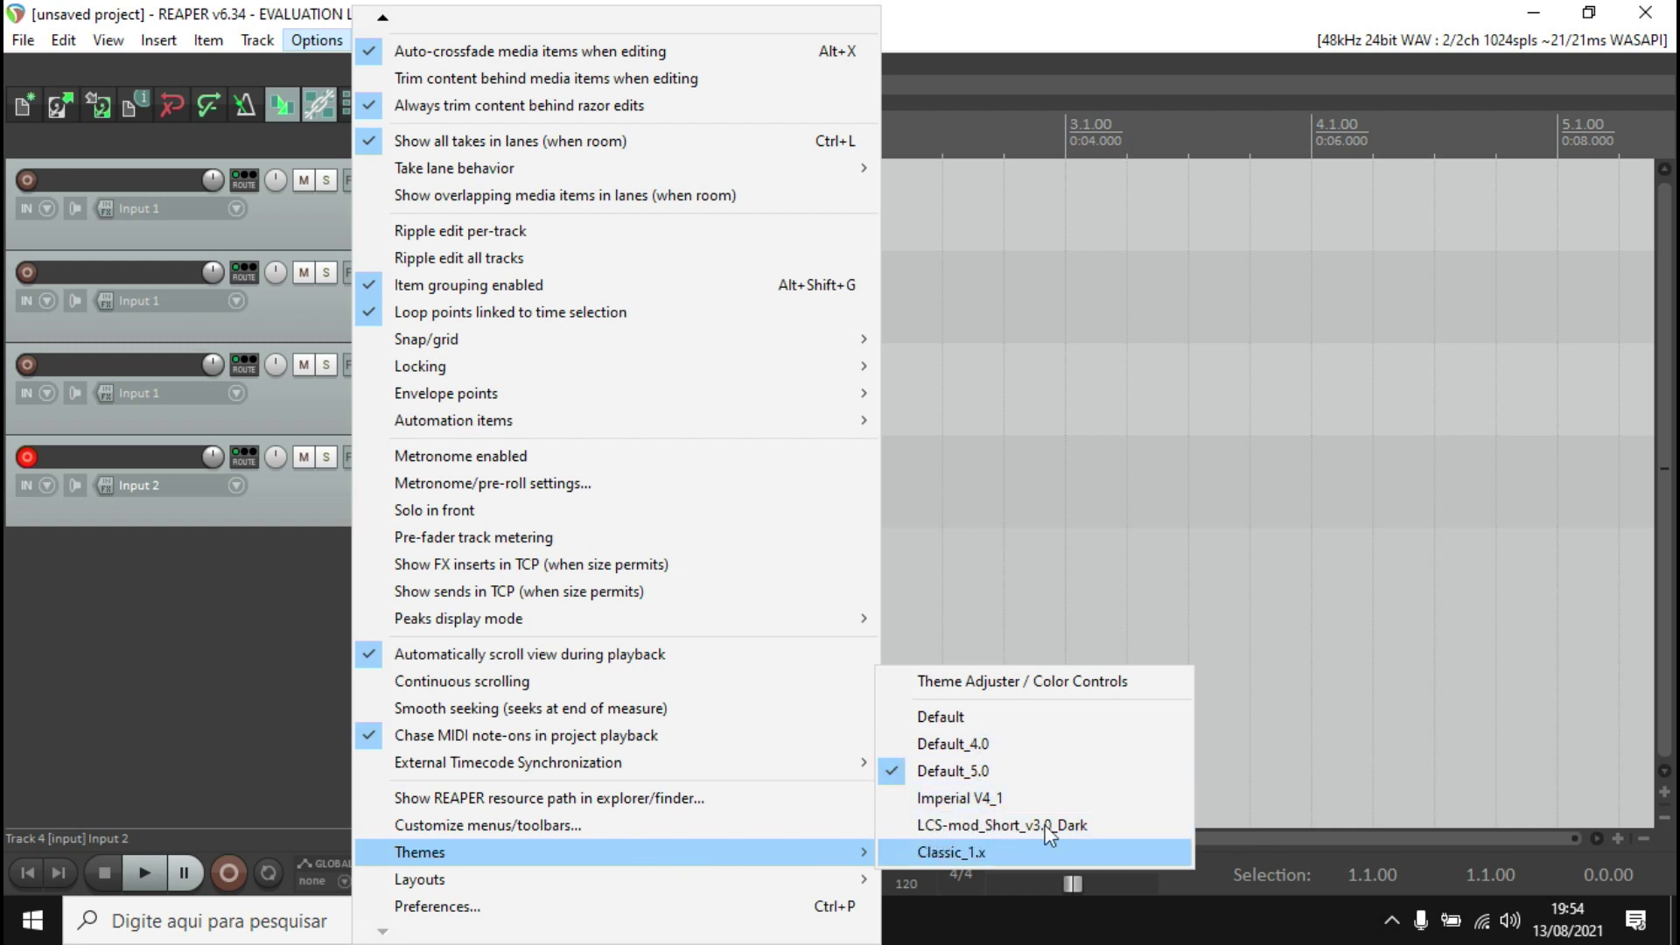
left_click(1001, 827)
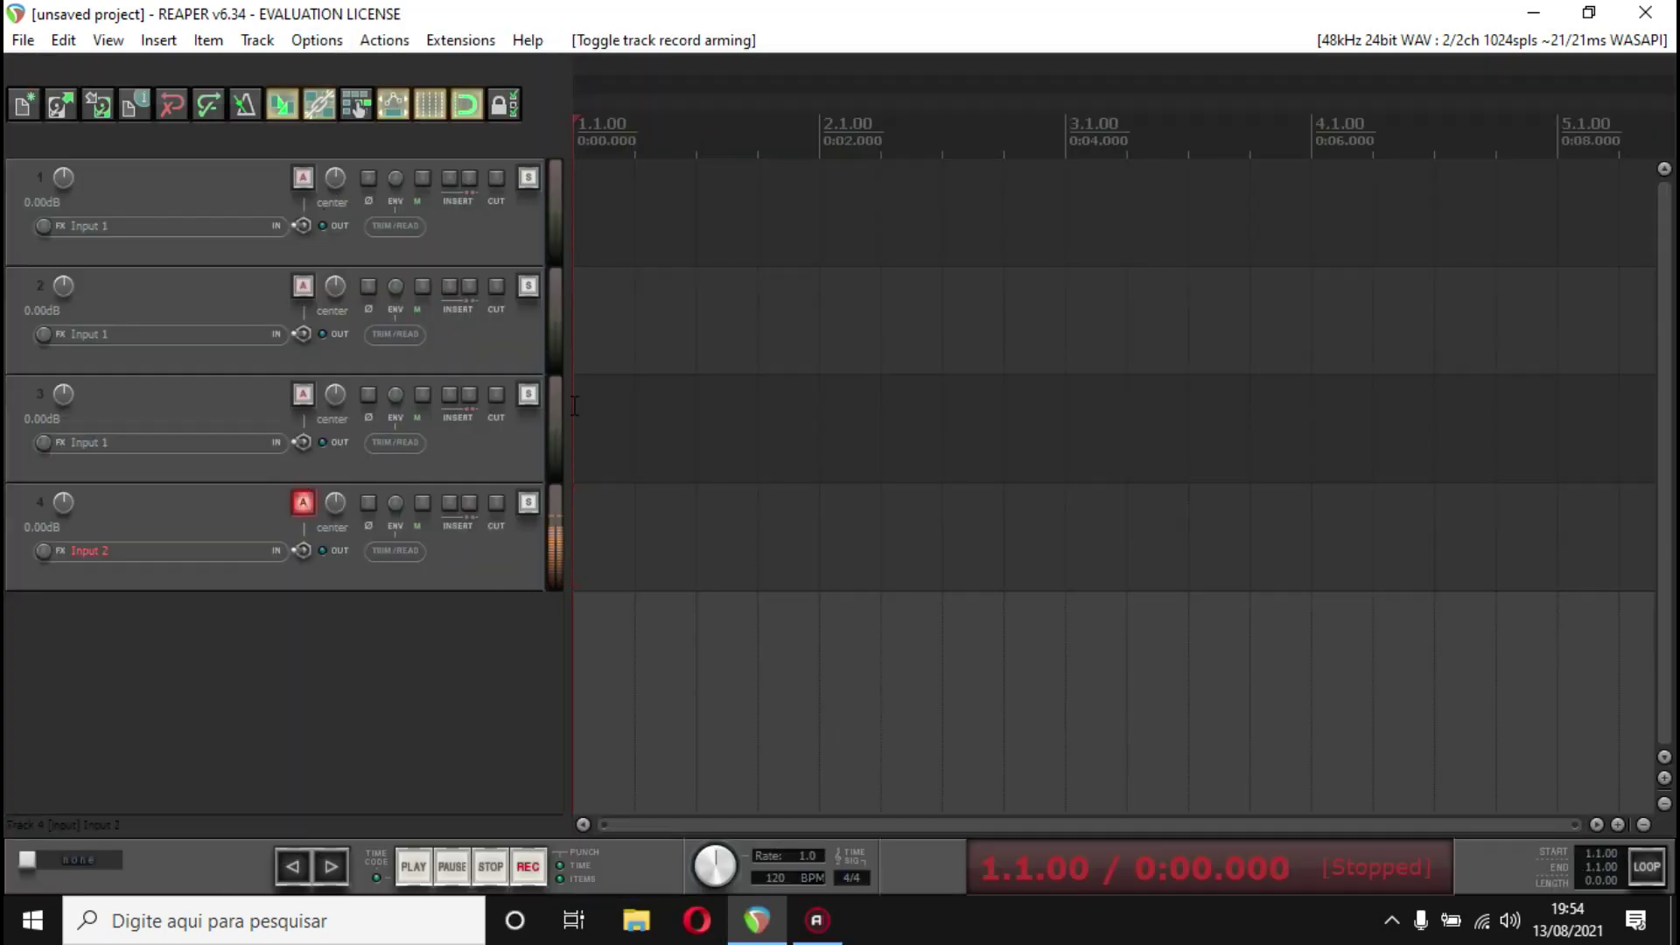
Widen the track control panel slightly, and view the mixer in the current theme before closing it.
left_click_drag(566, 396, 649, 433)
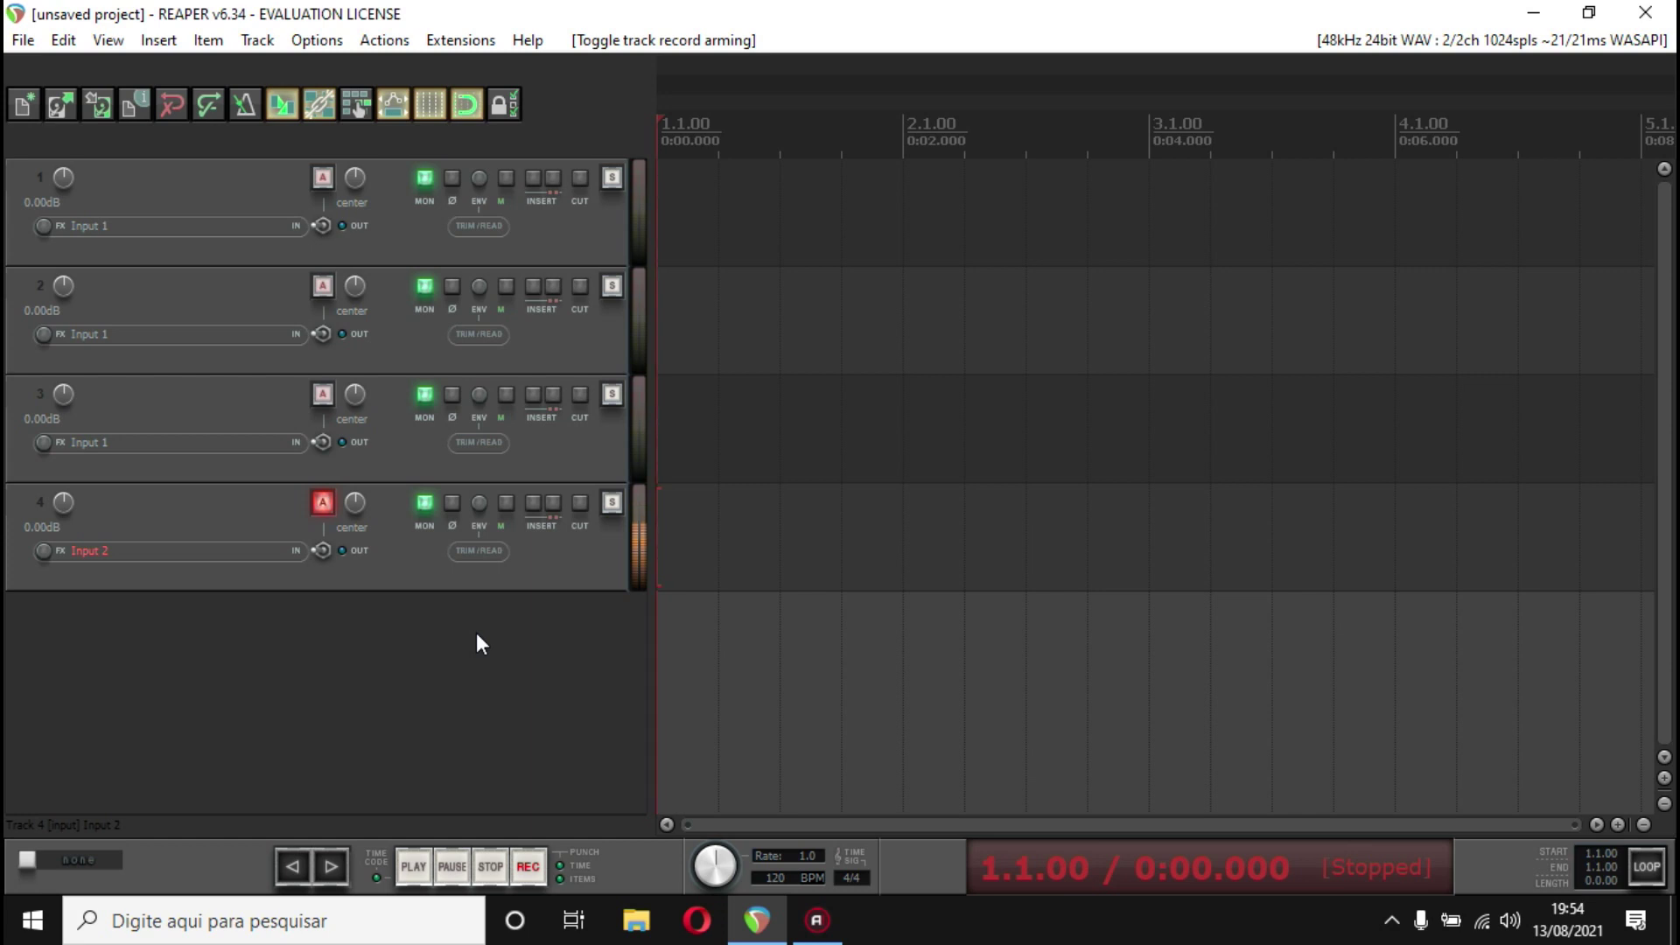
key("ctrl+m")
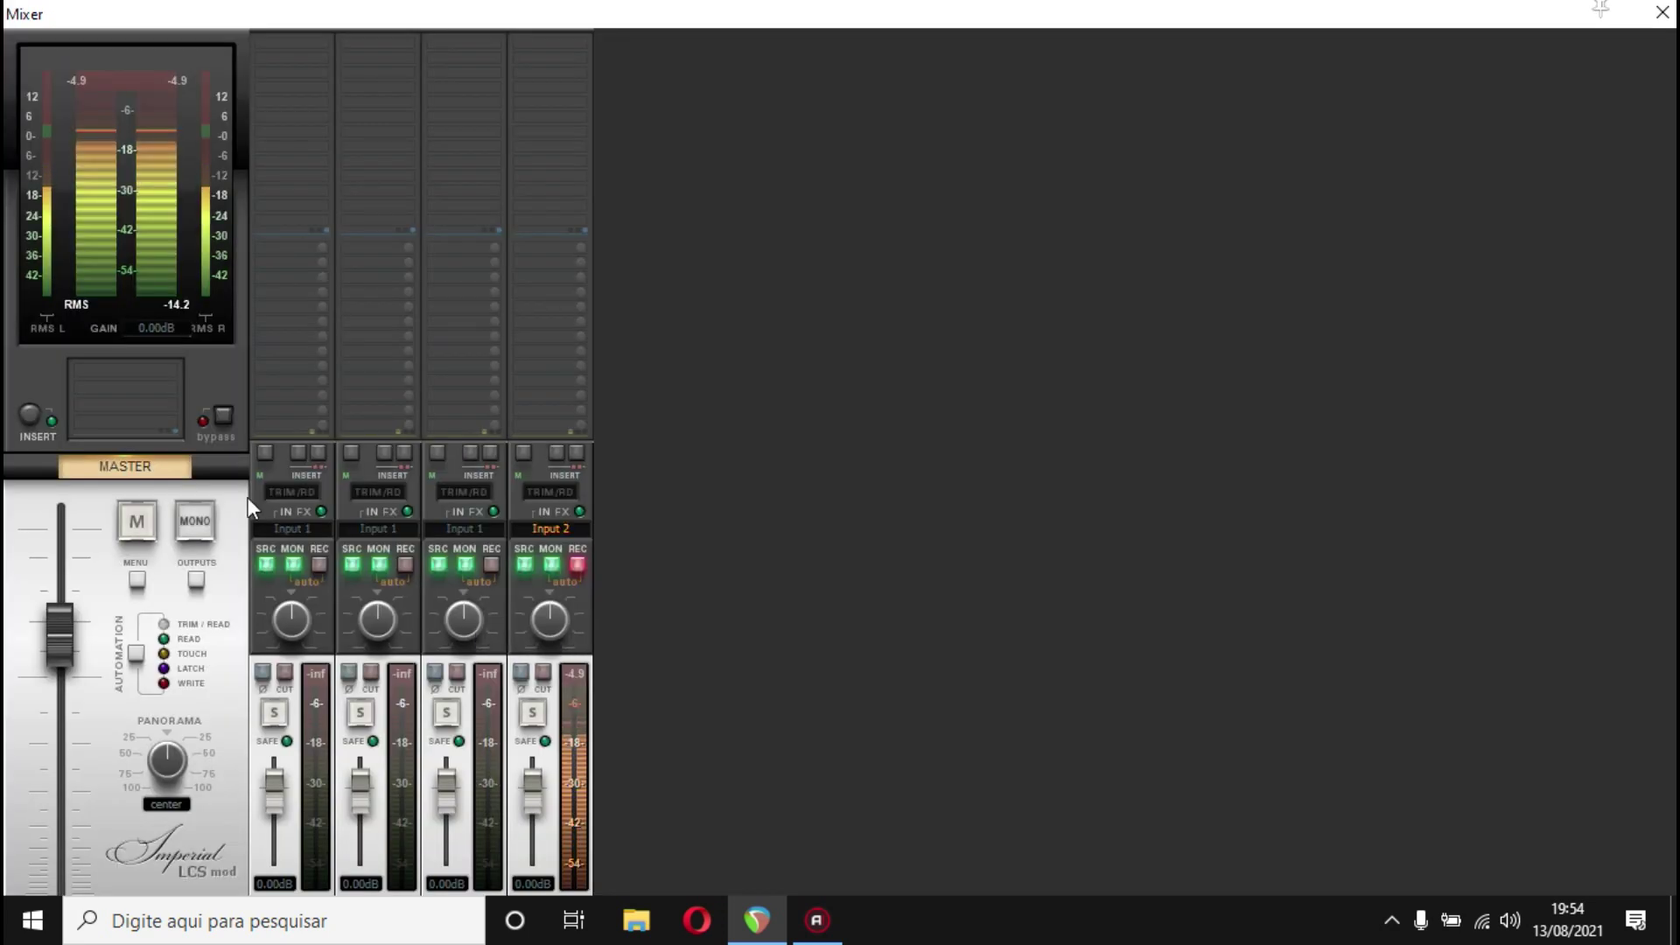
left_click(1660, 13)
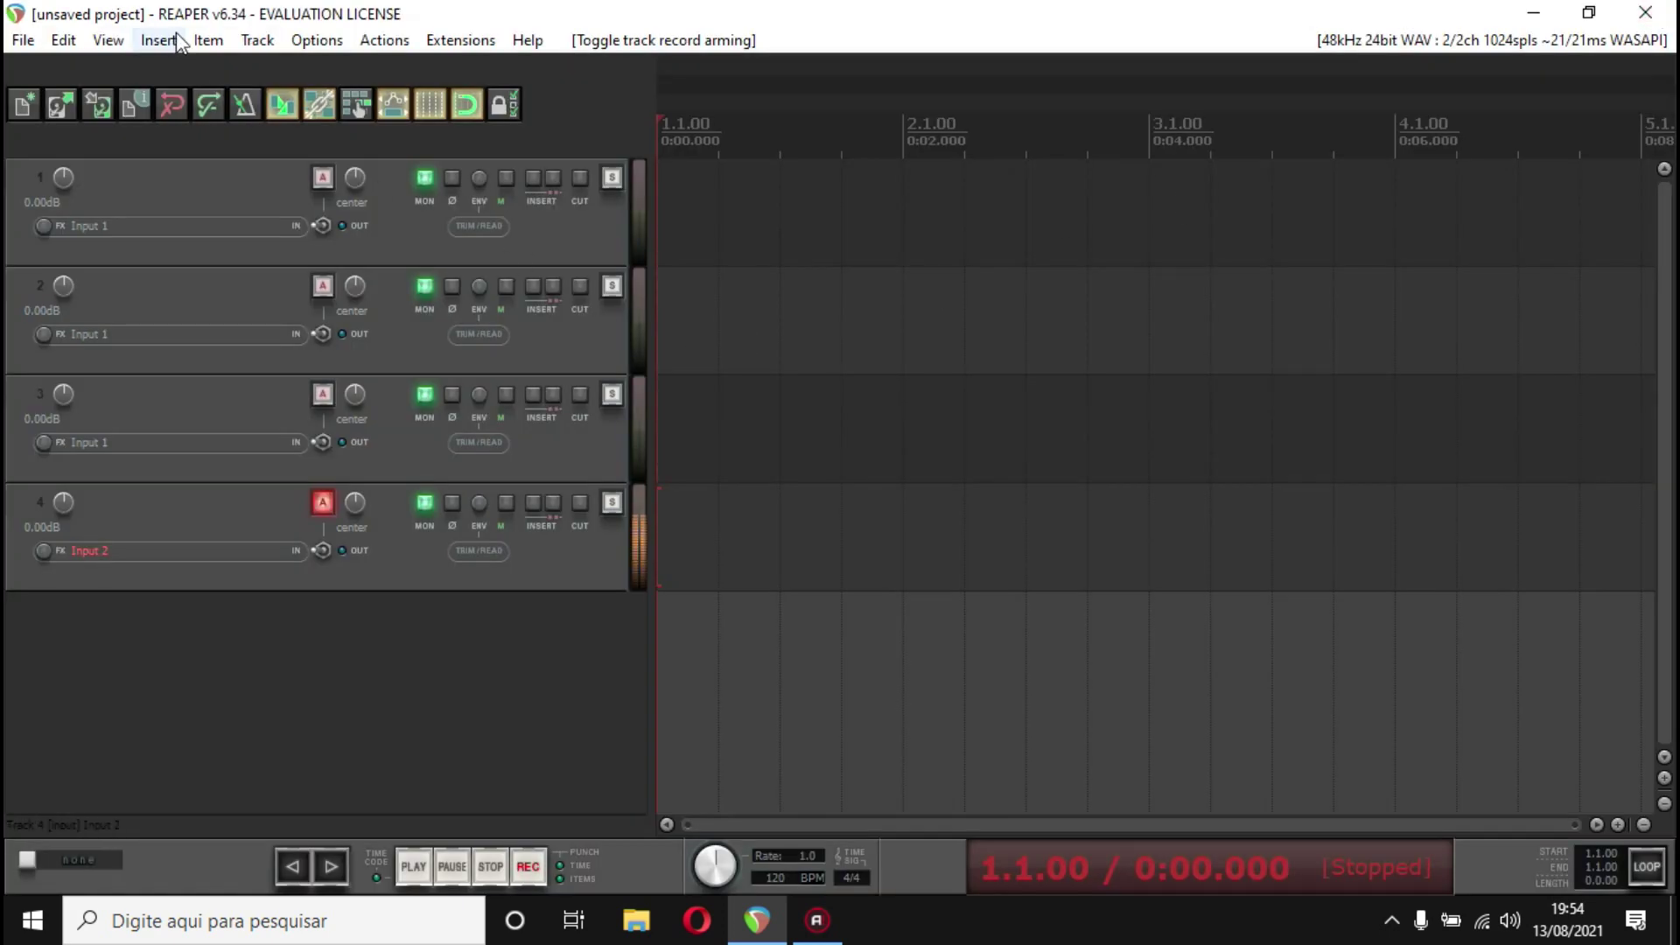
Examine the theme's layout choices for the Track Panel, Mixer Panel, Master Mixer Panel and Master Track Panel without changing any.
left_click(331, 39)
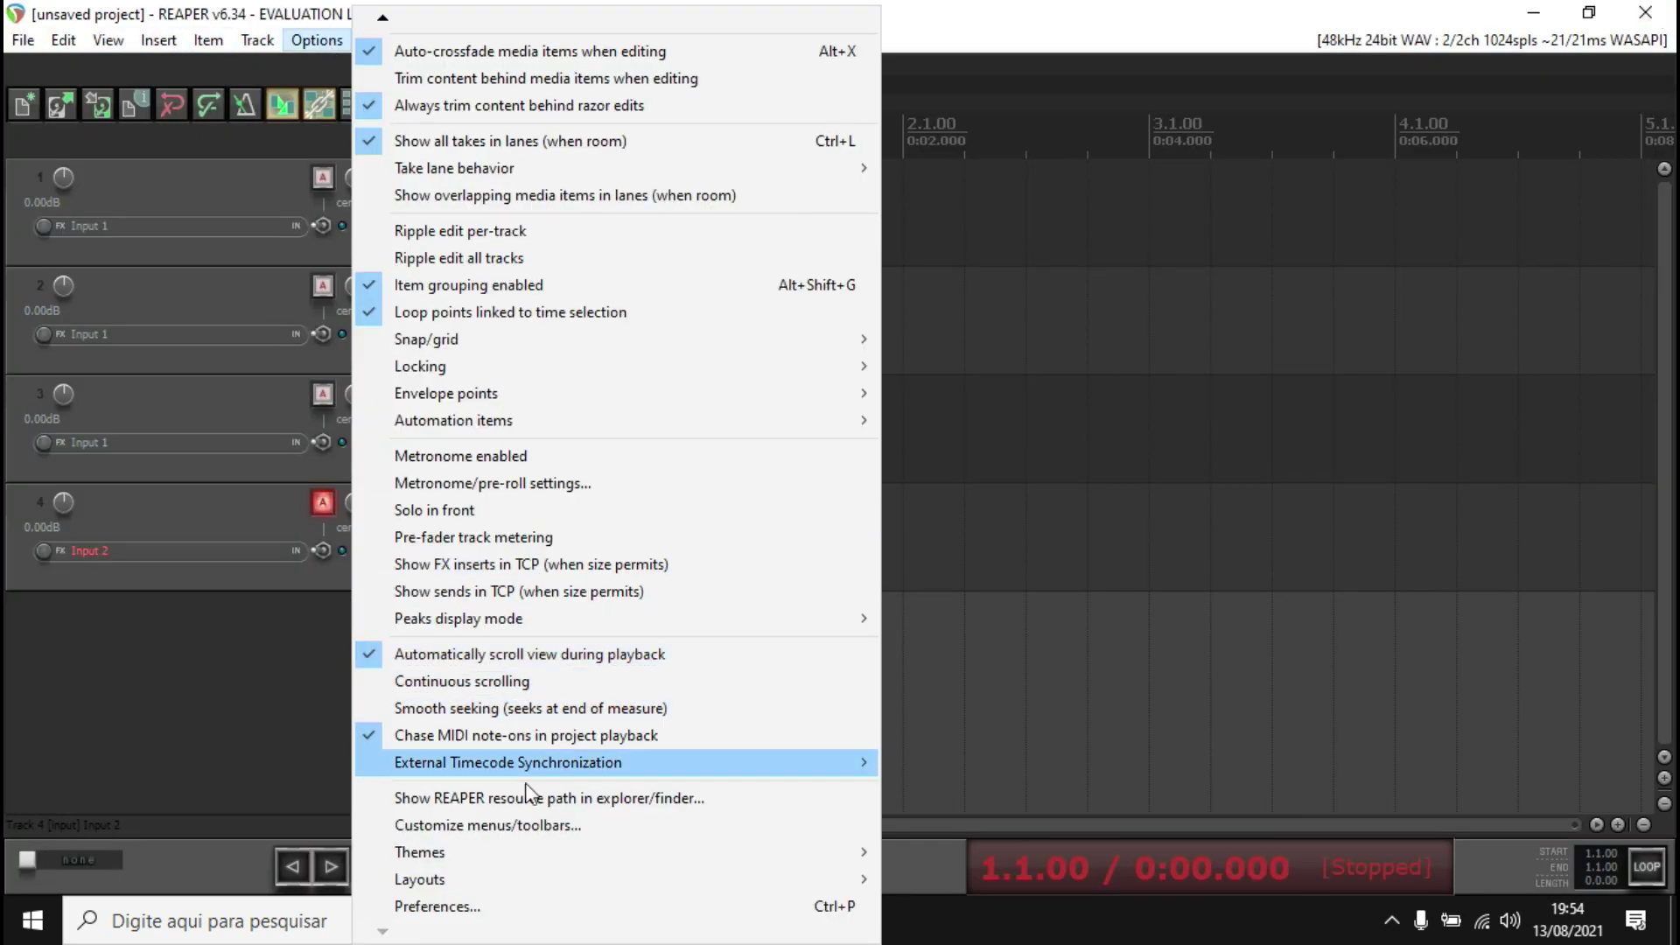
mouse_move(525, 856)
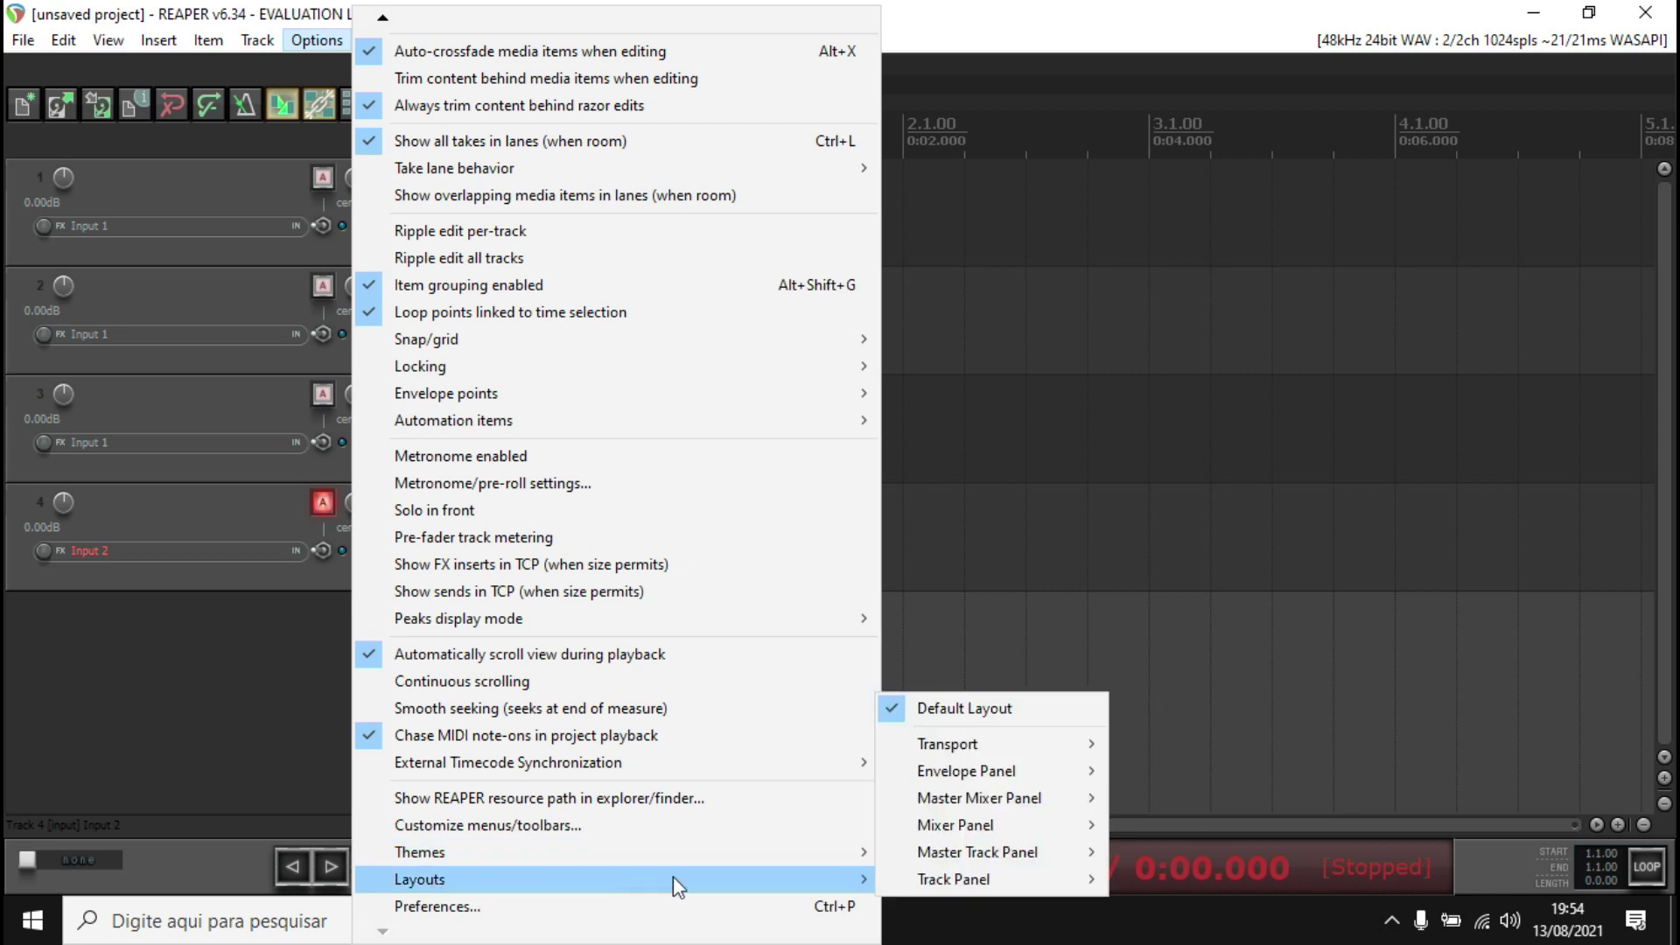
mouse_move(855, 879)
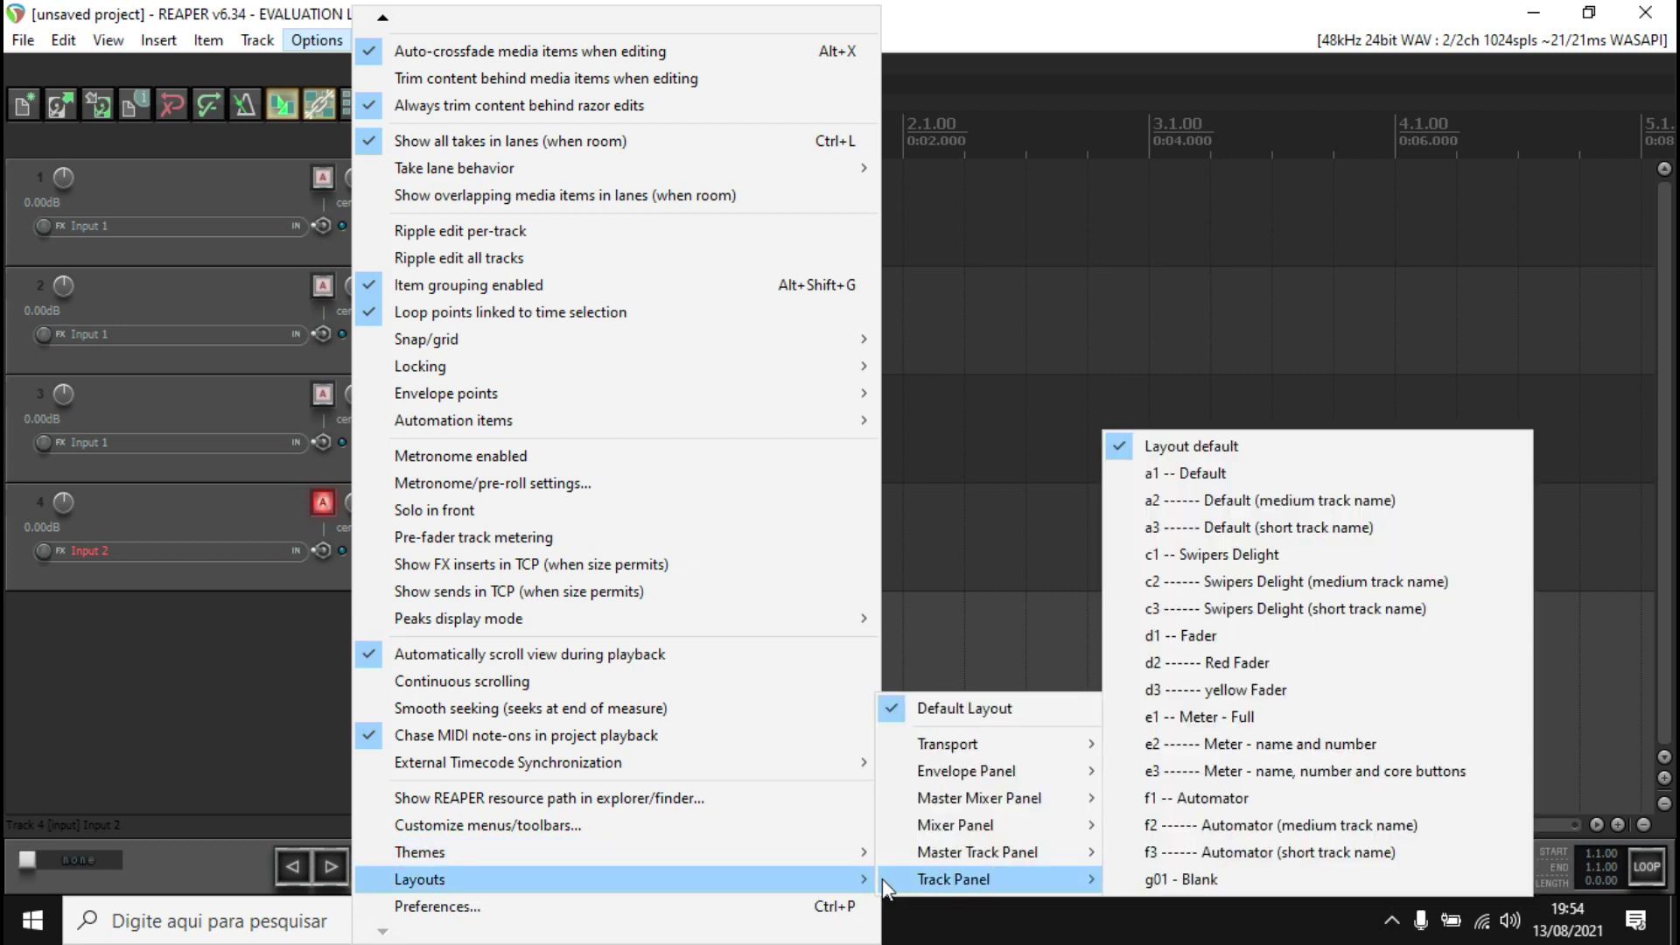
mouse_move(986, 827)
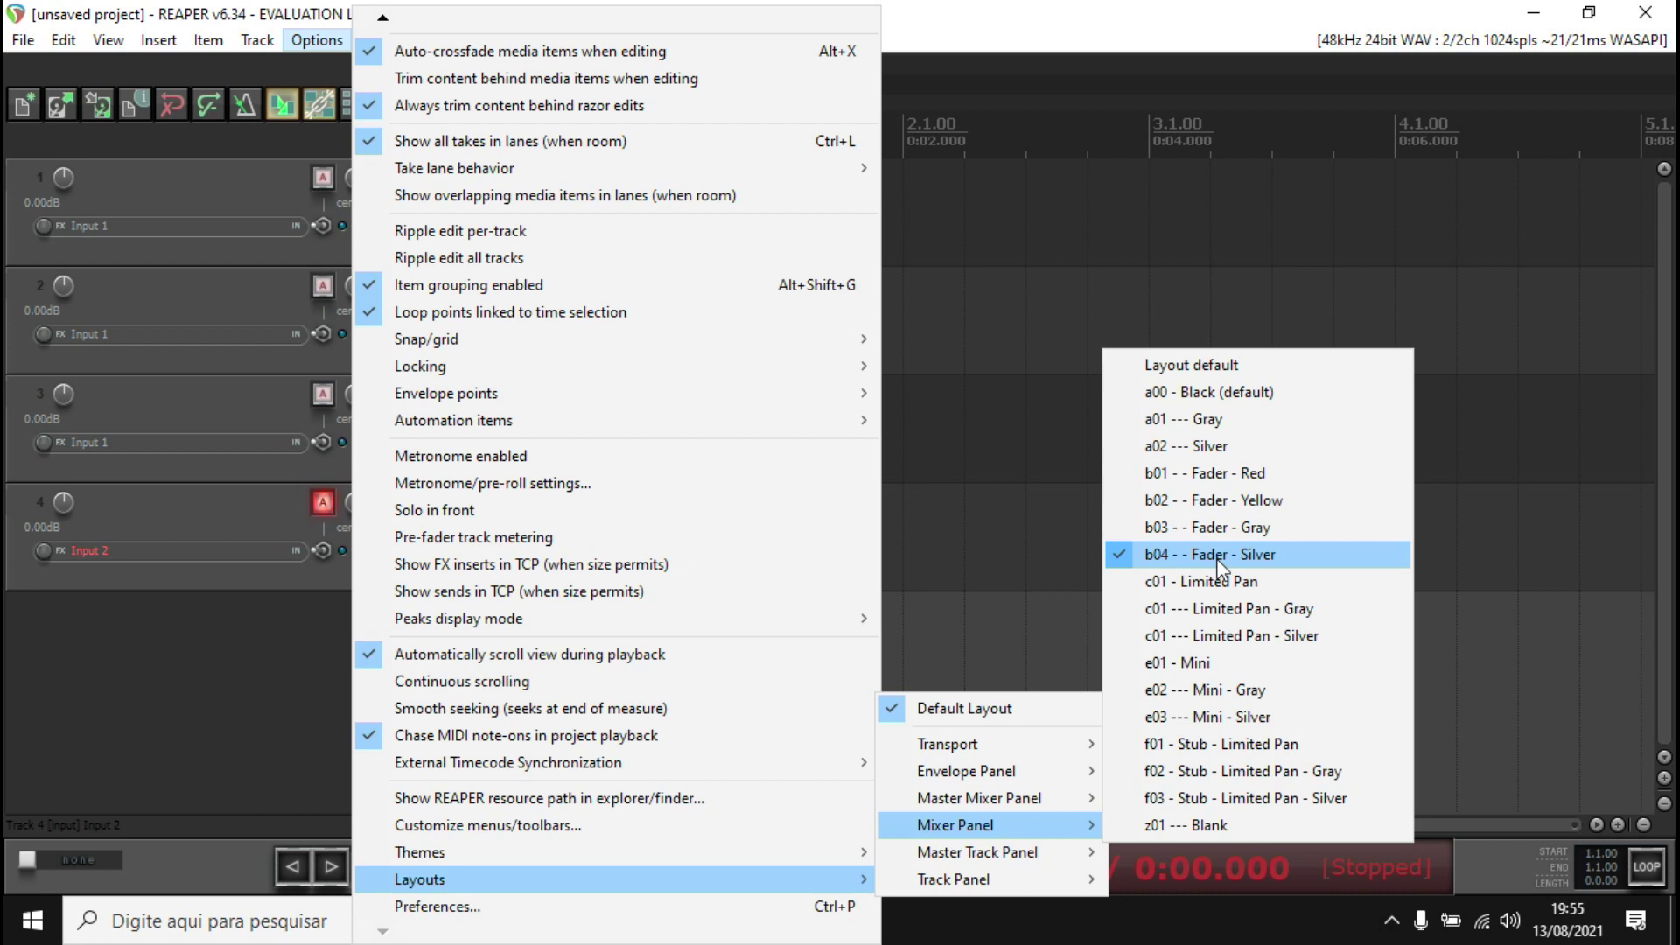
mouse_move(986, 798)
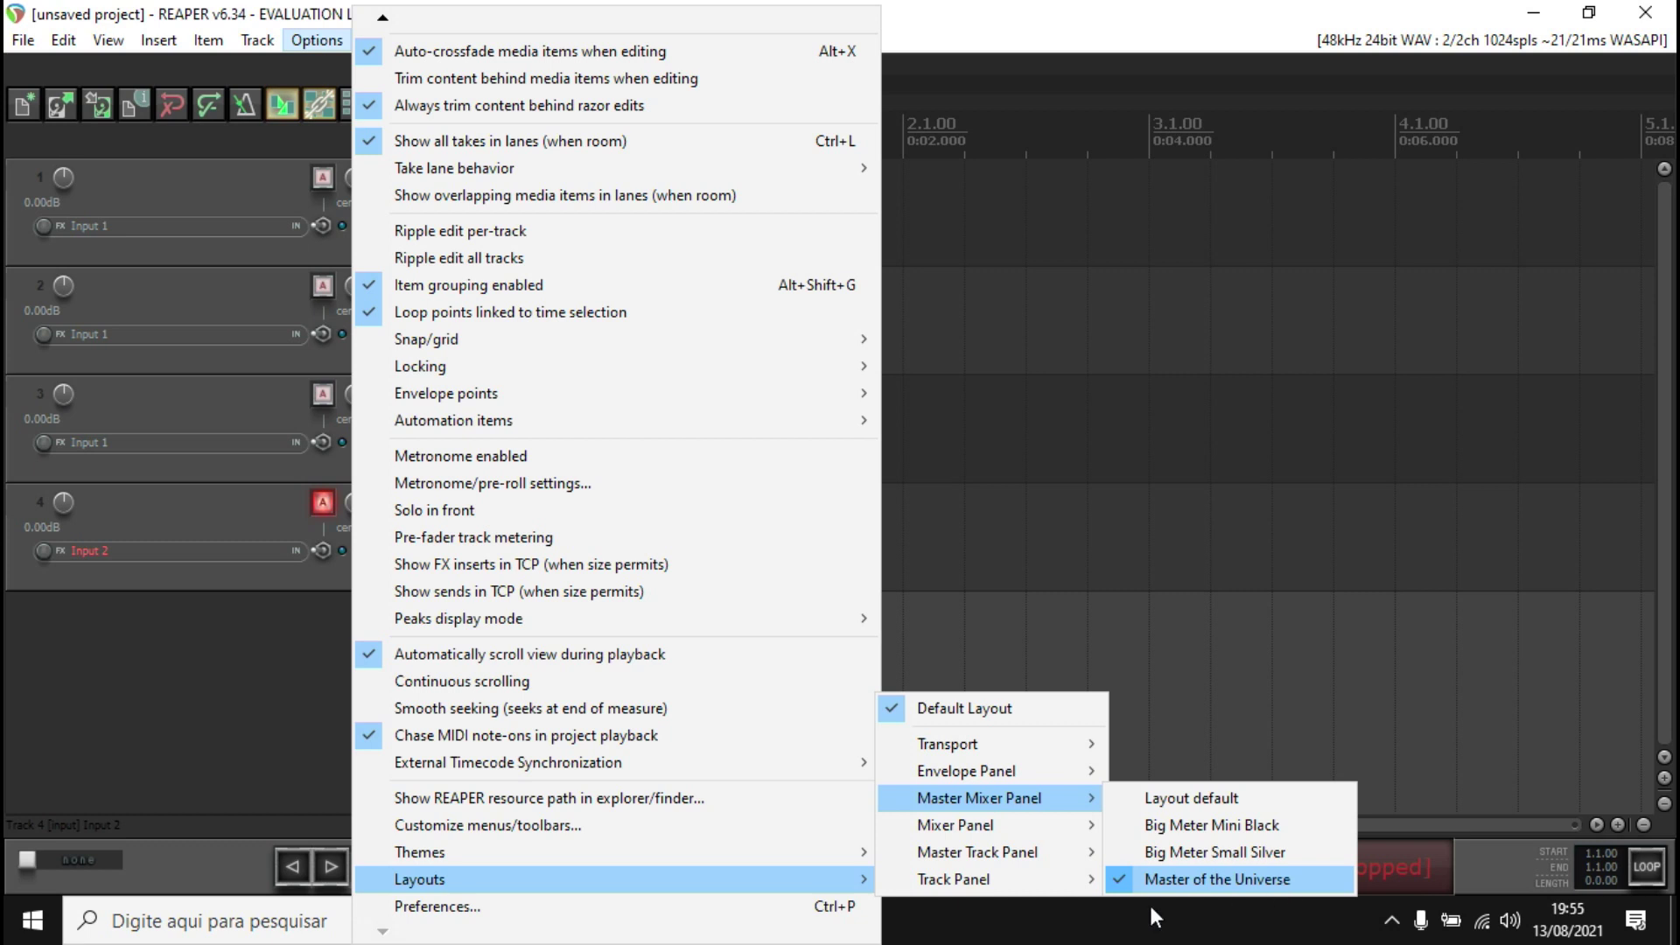
mouse_move(1073, 860)
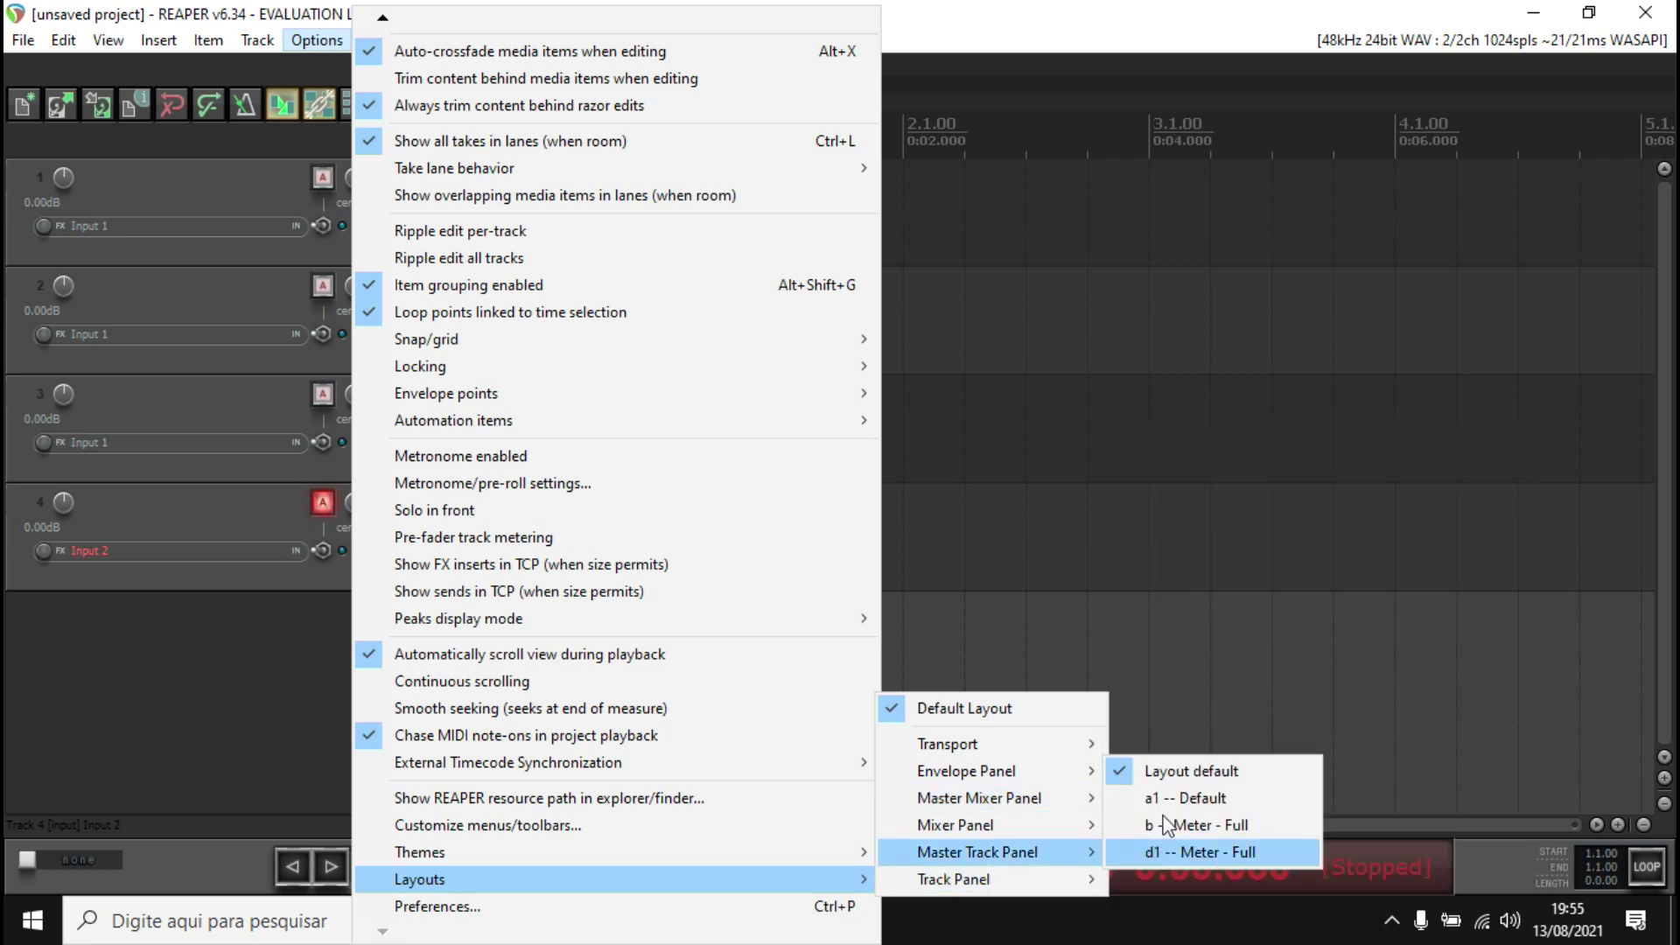
mouse_move(1075, 827)
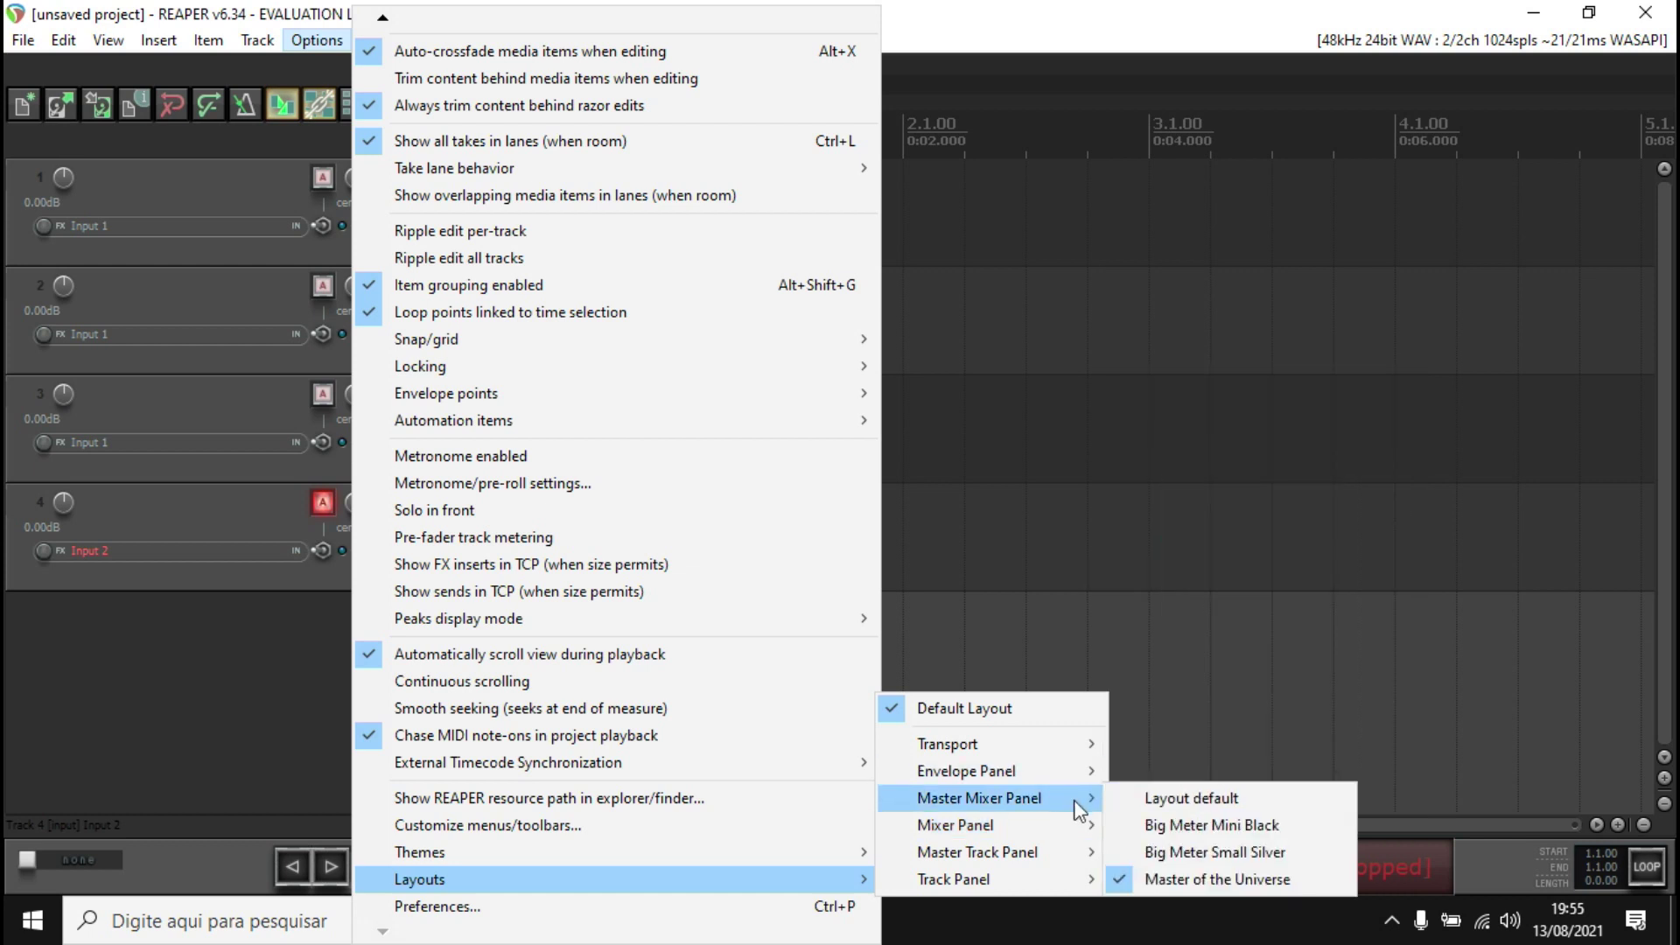
left_click(260, 696)
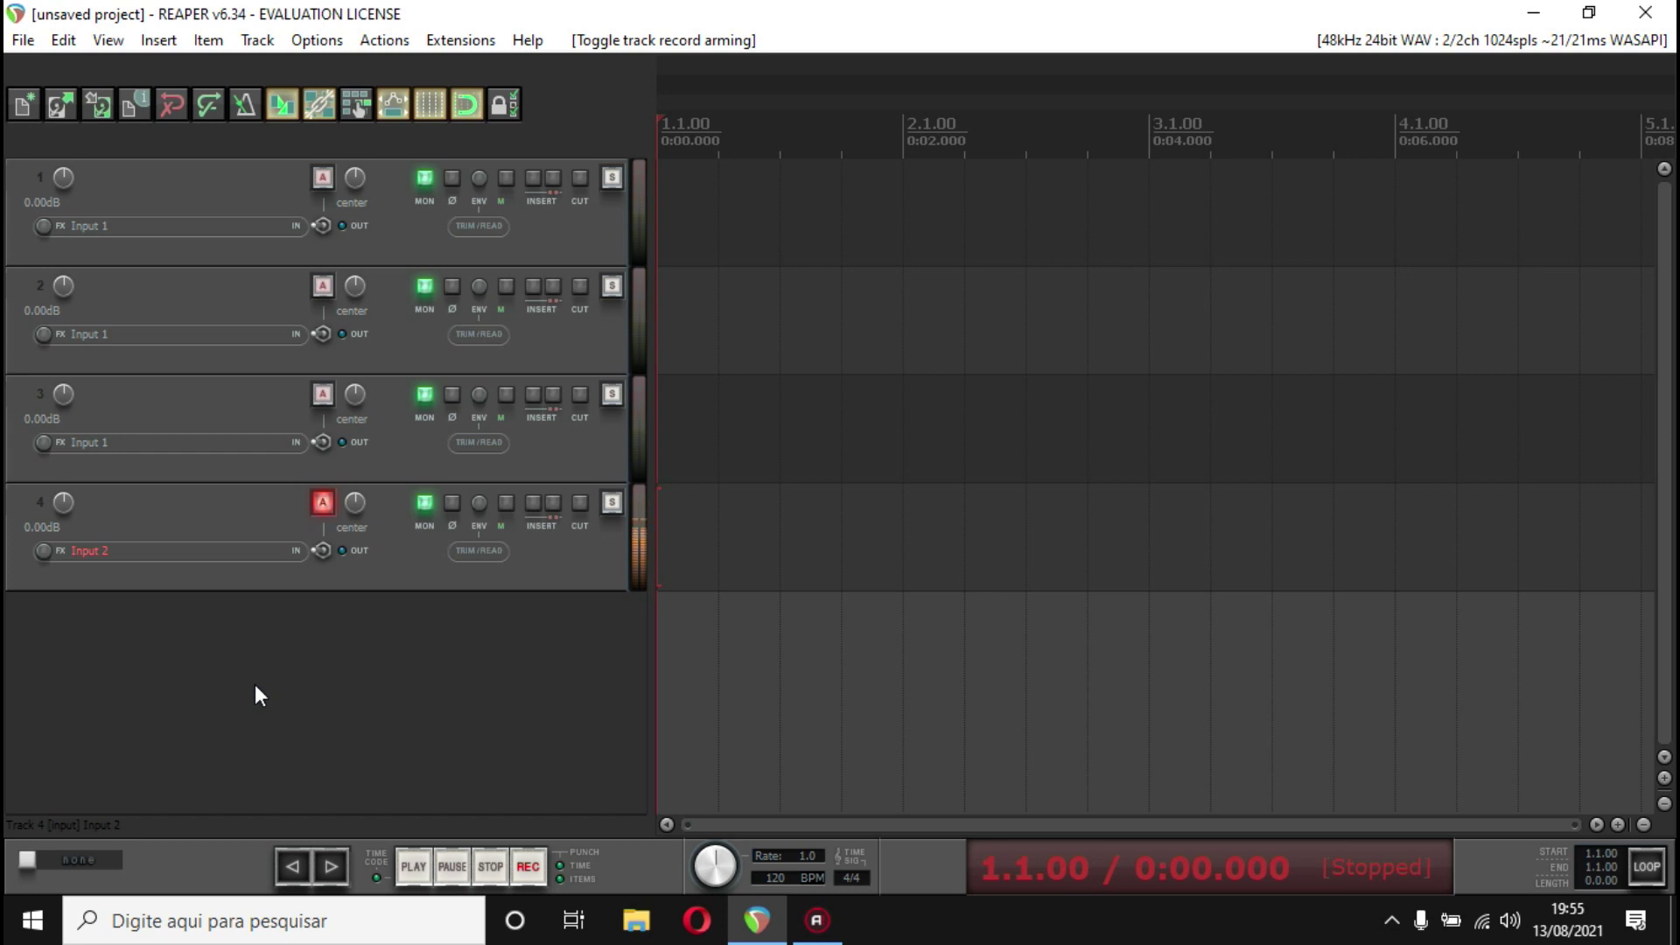
Apply the "b03 - - Fader - Gray" layout to the mixer panel, viewing the mixer before and after the change.
key("ctrl+m")
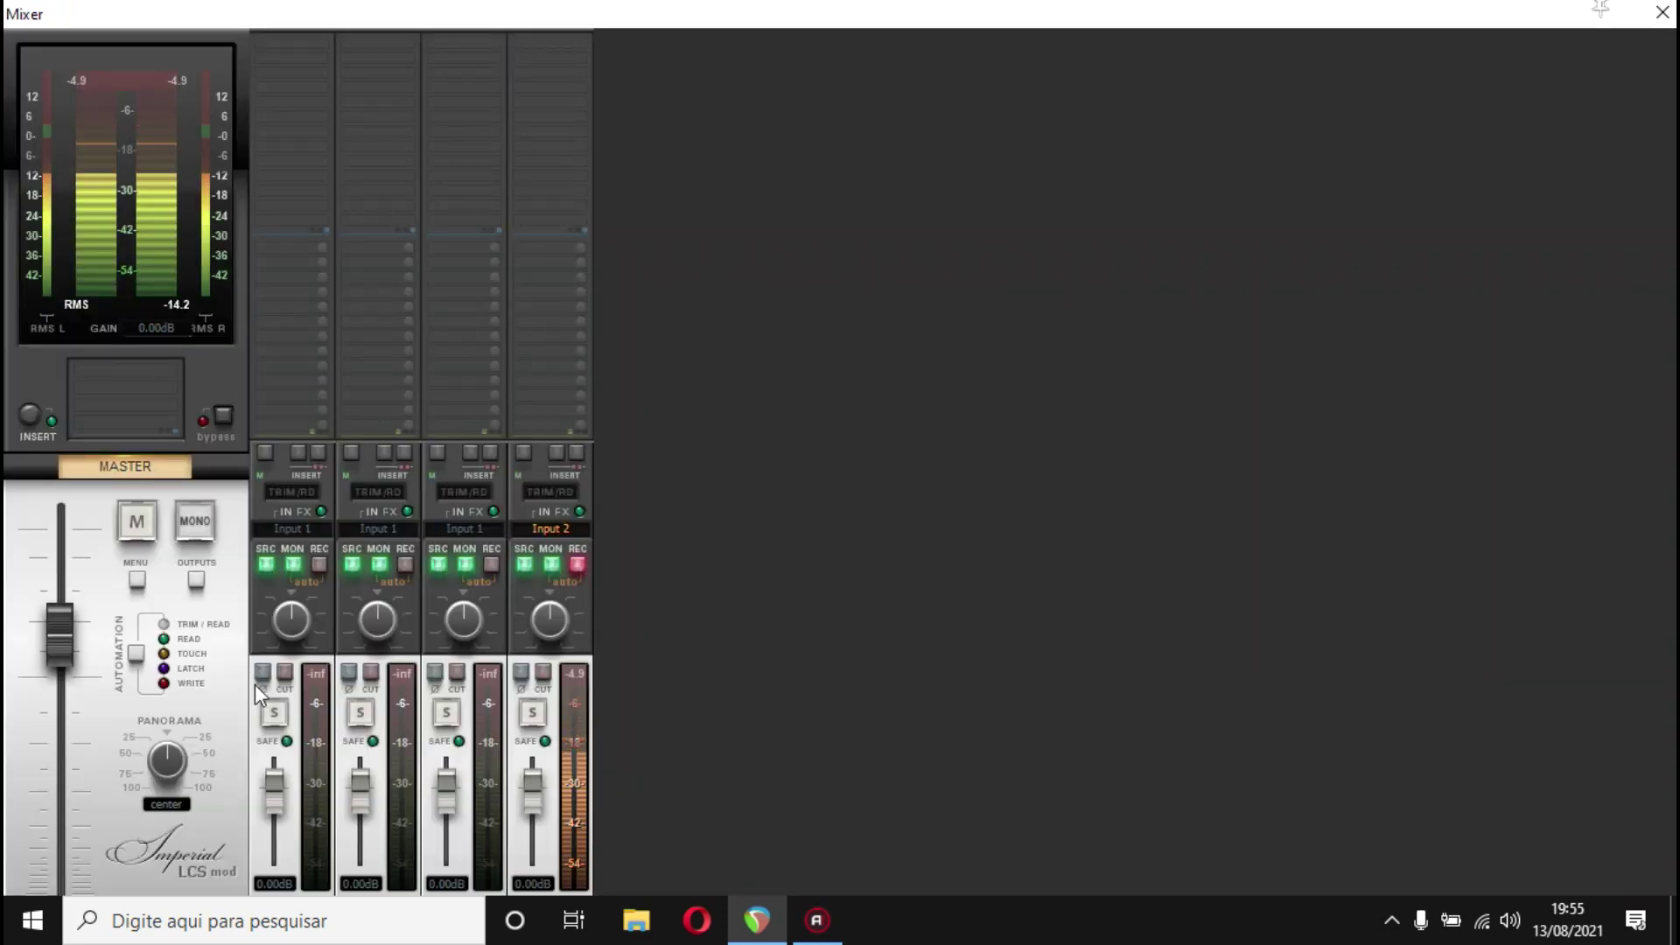
key("ctrl+m")
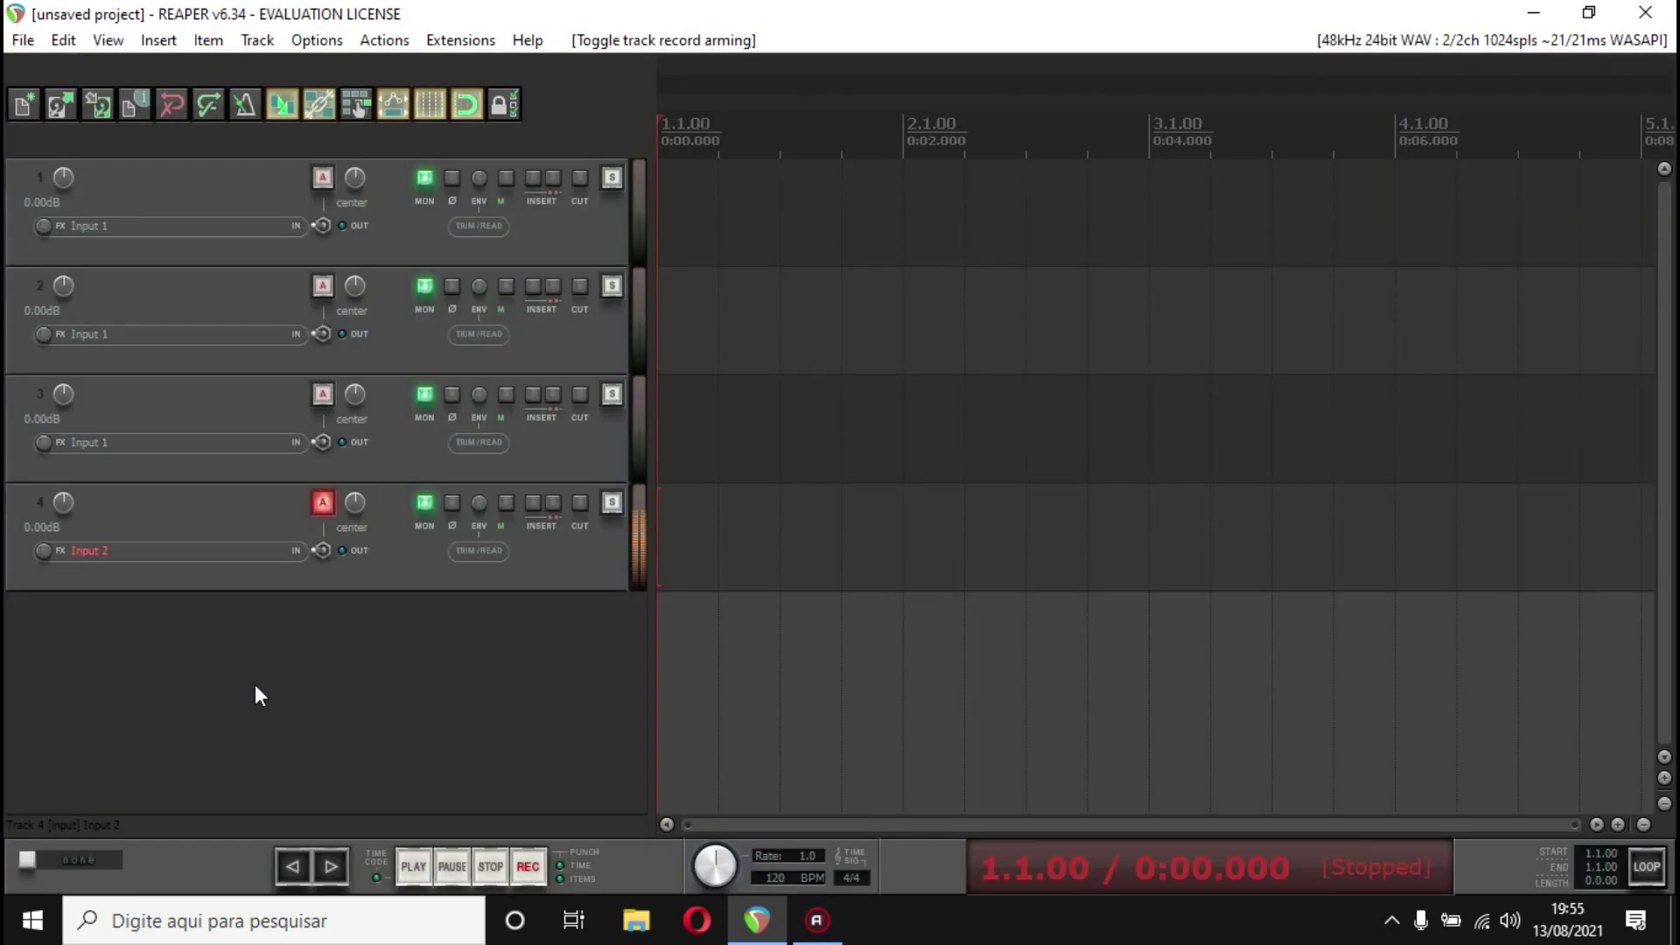
left_click(325, 41)
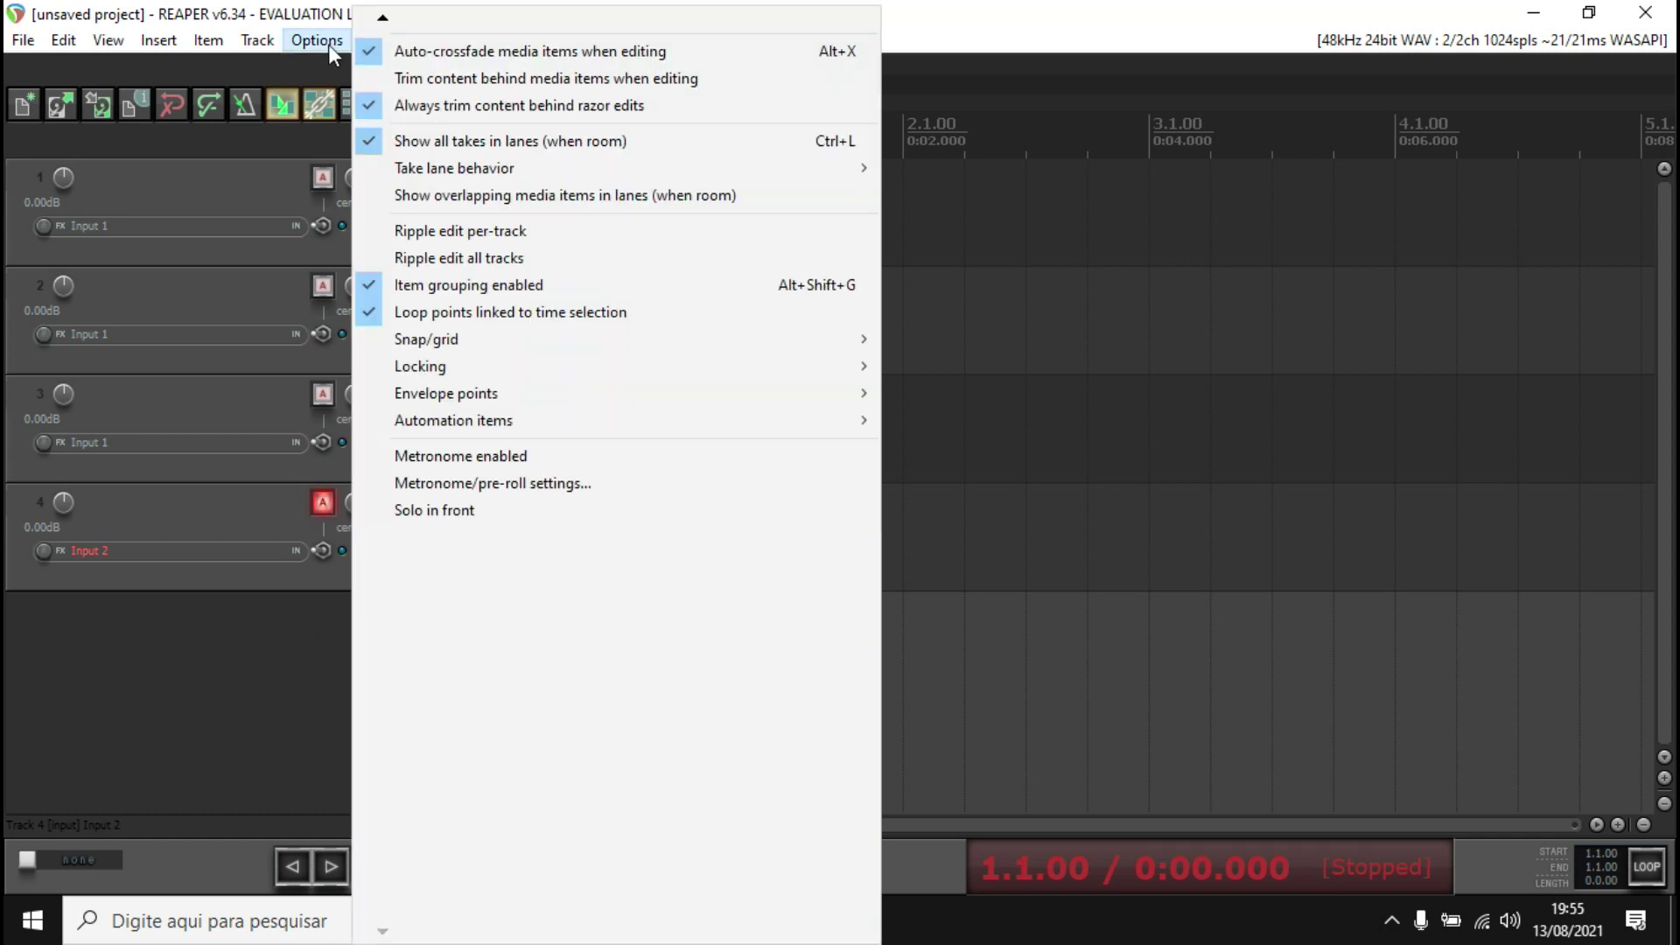
mouse_move(674, 879)
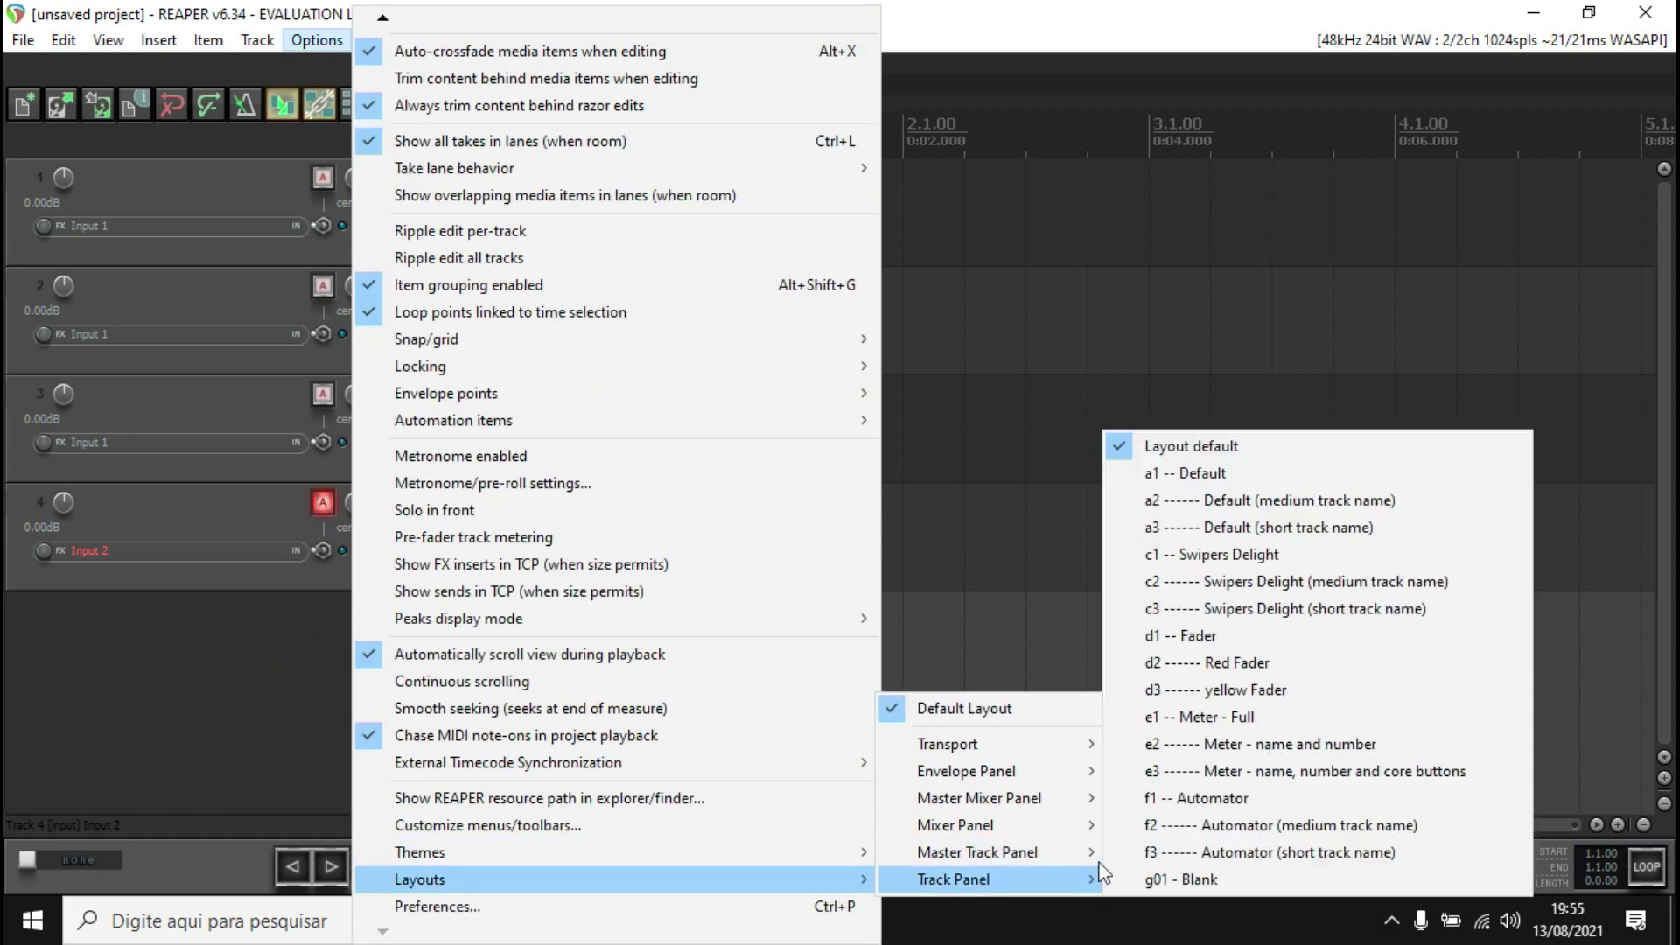
mouse_move(1086, 826)
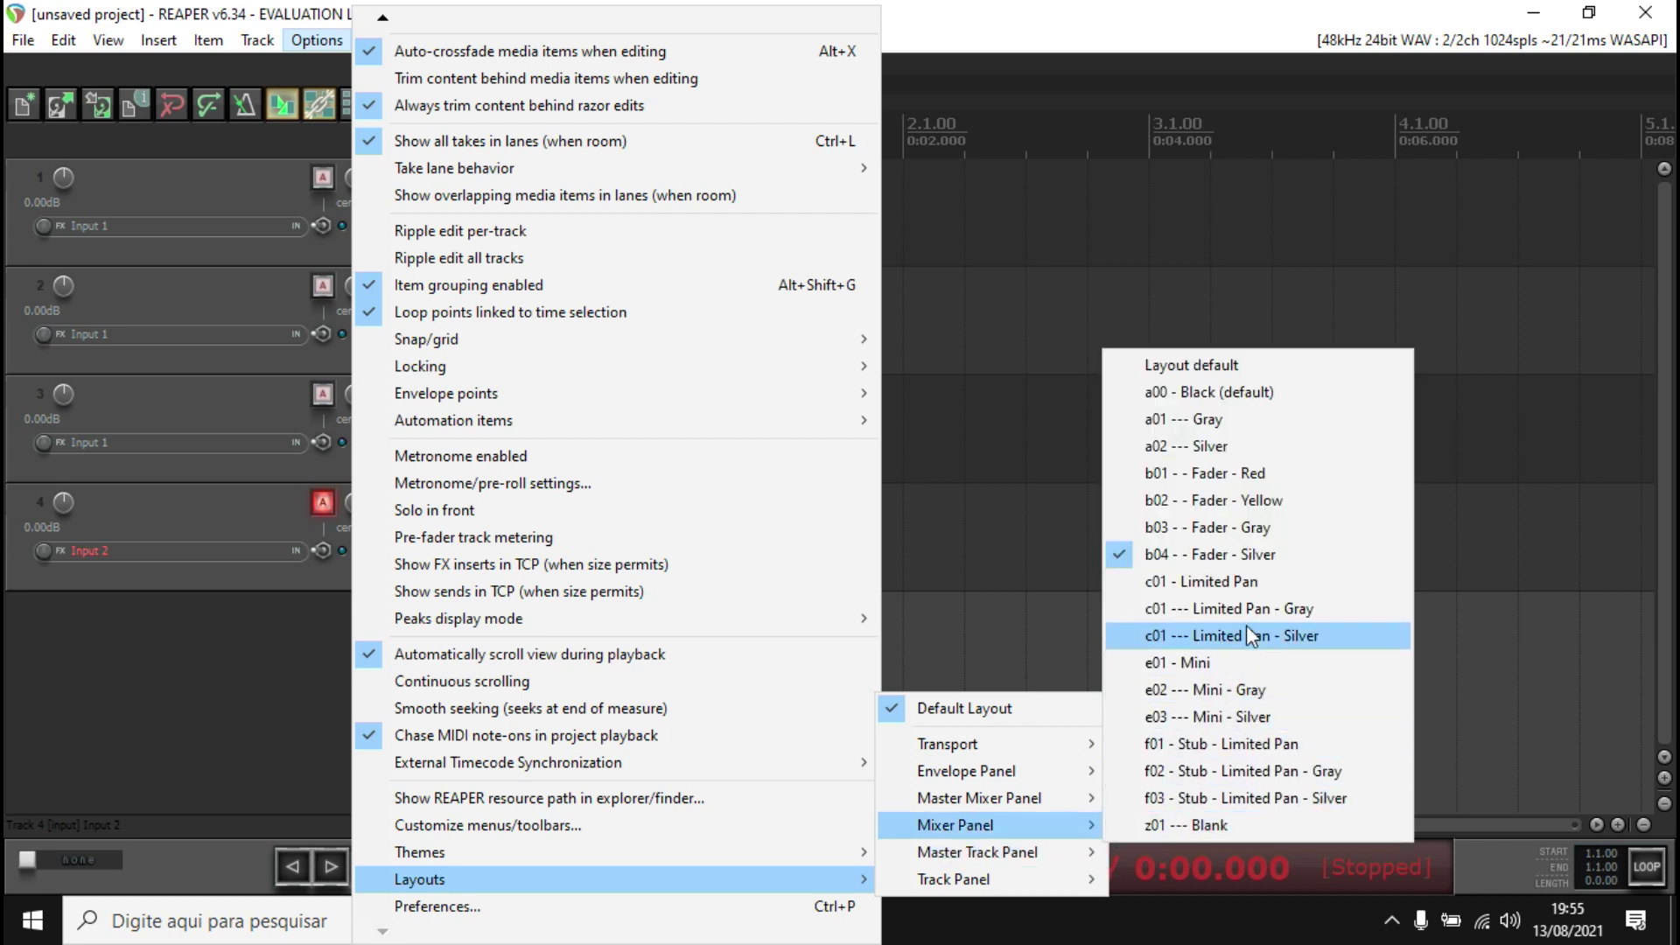
left_click(1234, 527)
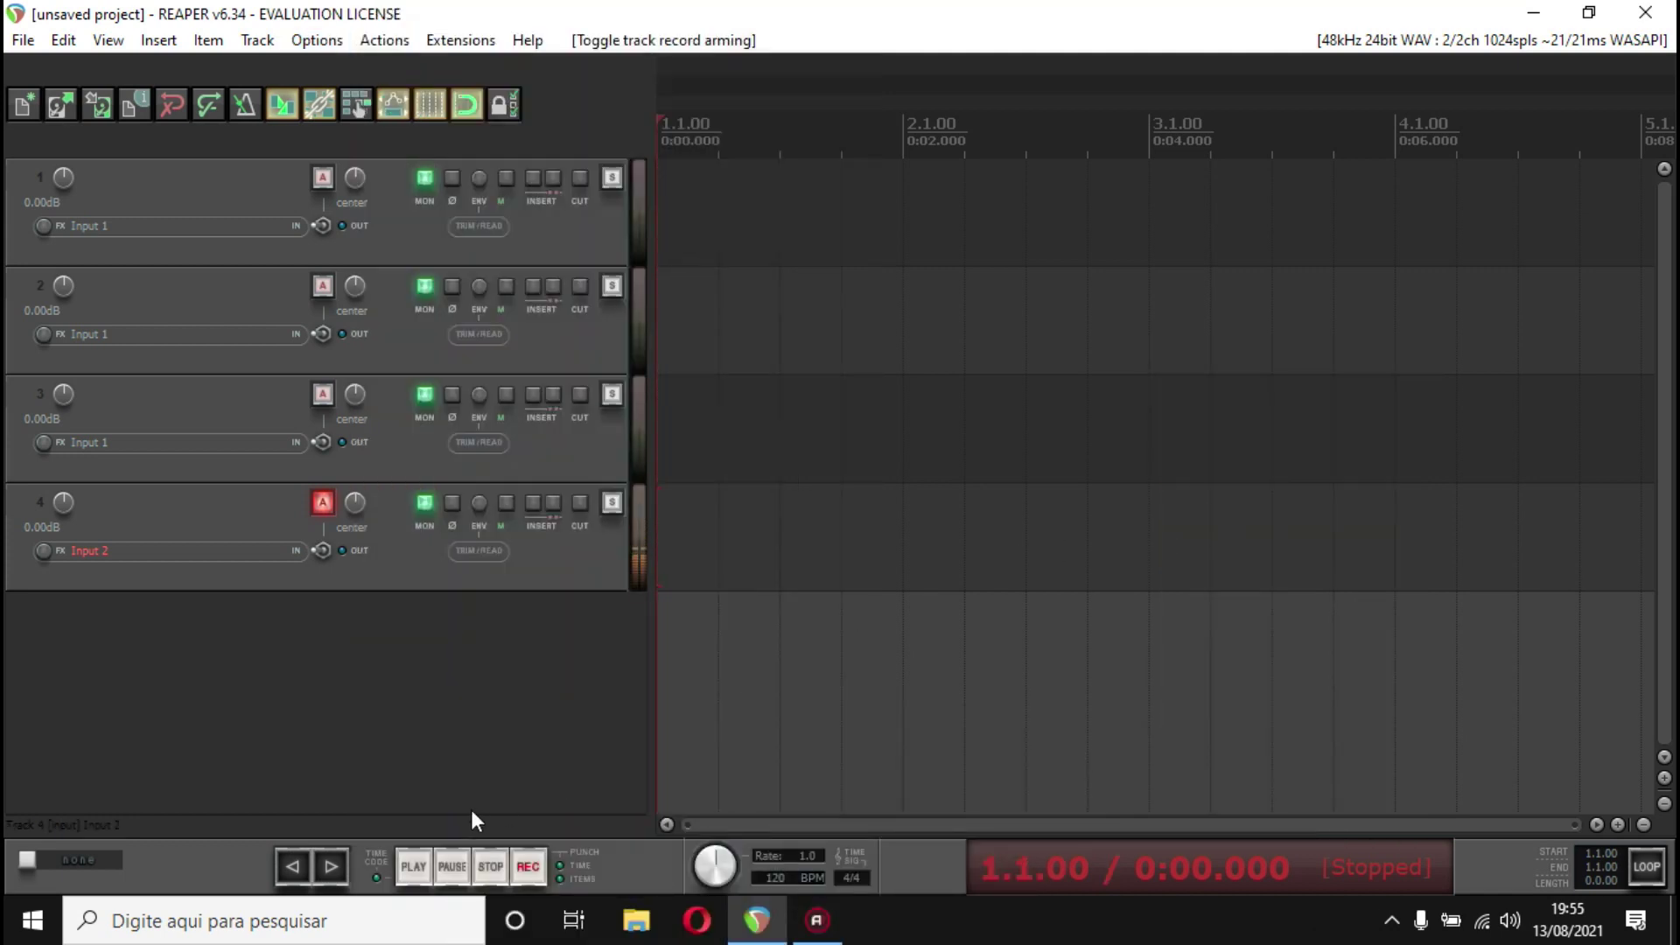
key("ctrl+m")
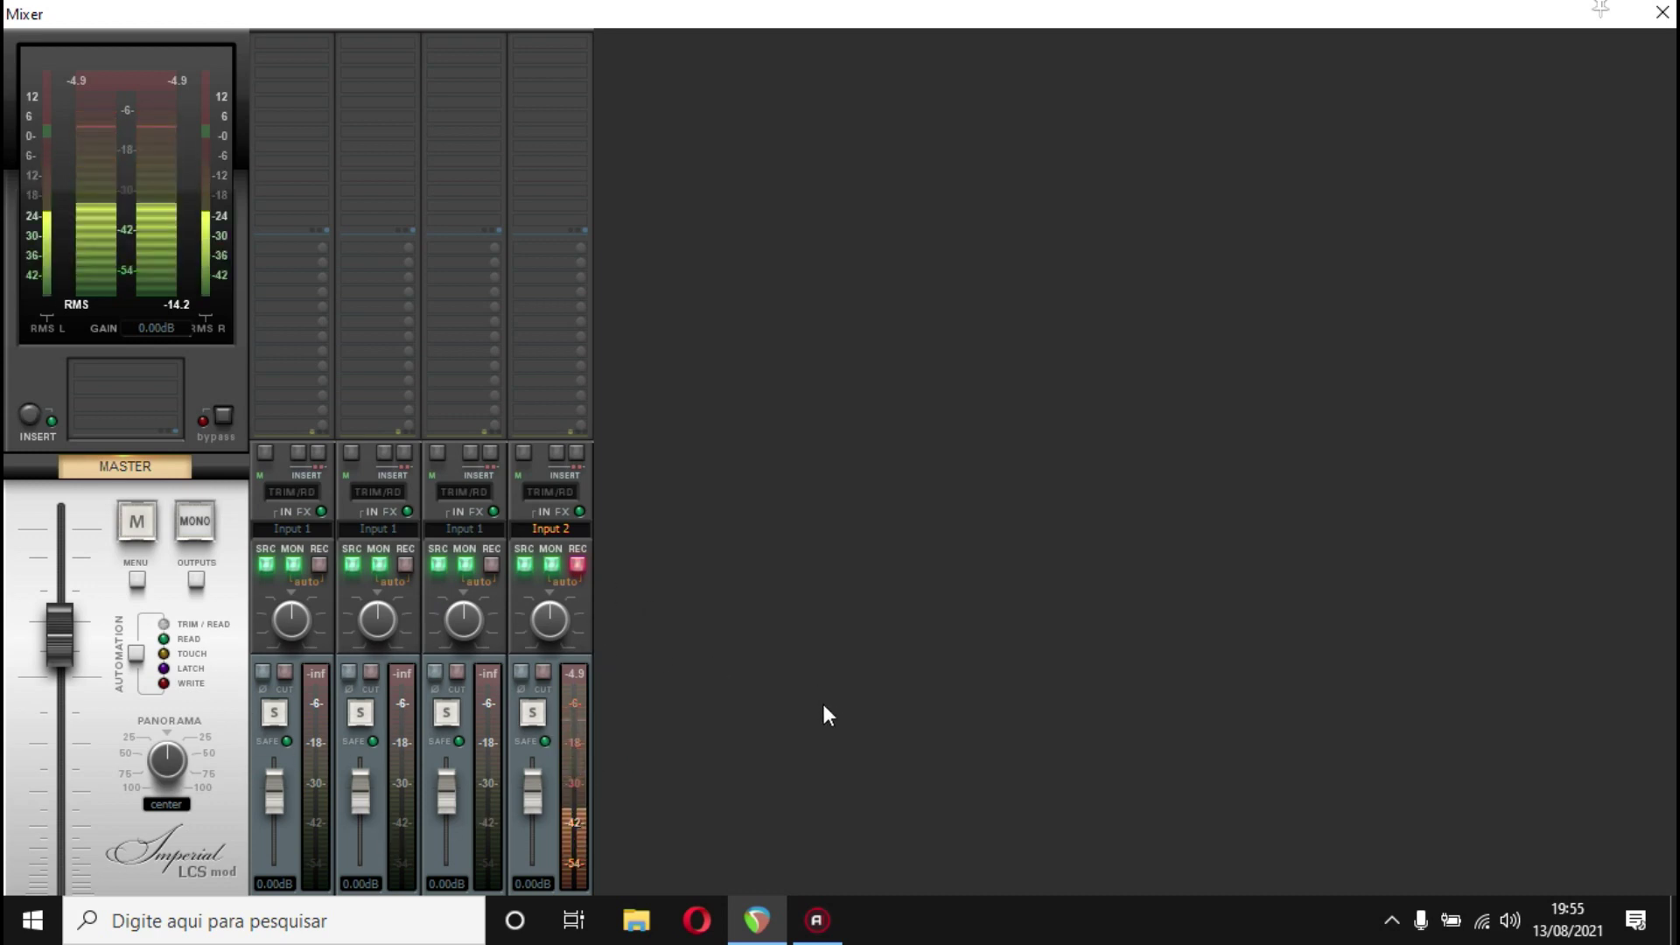
key("ctrl+m")
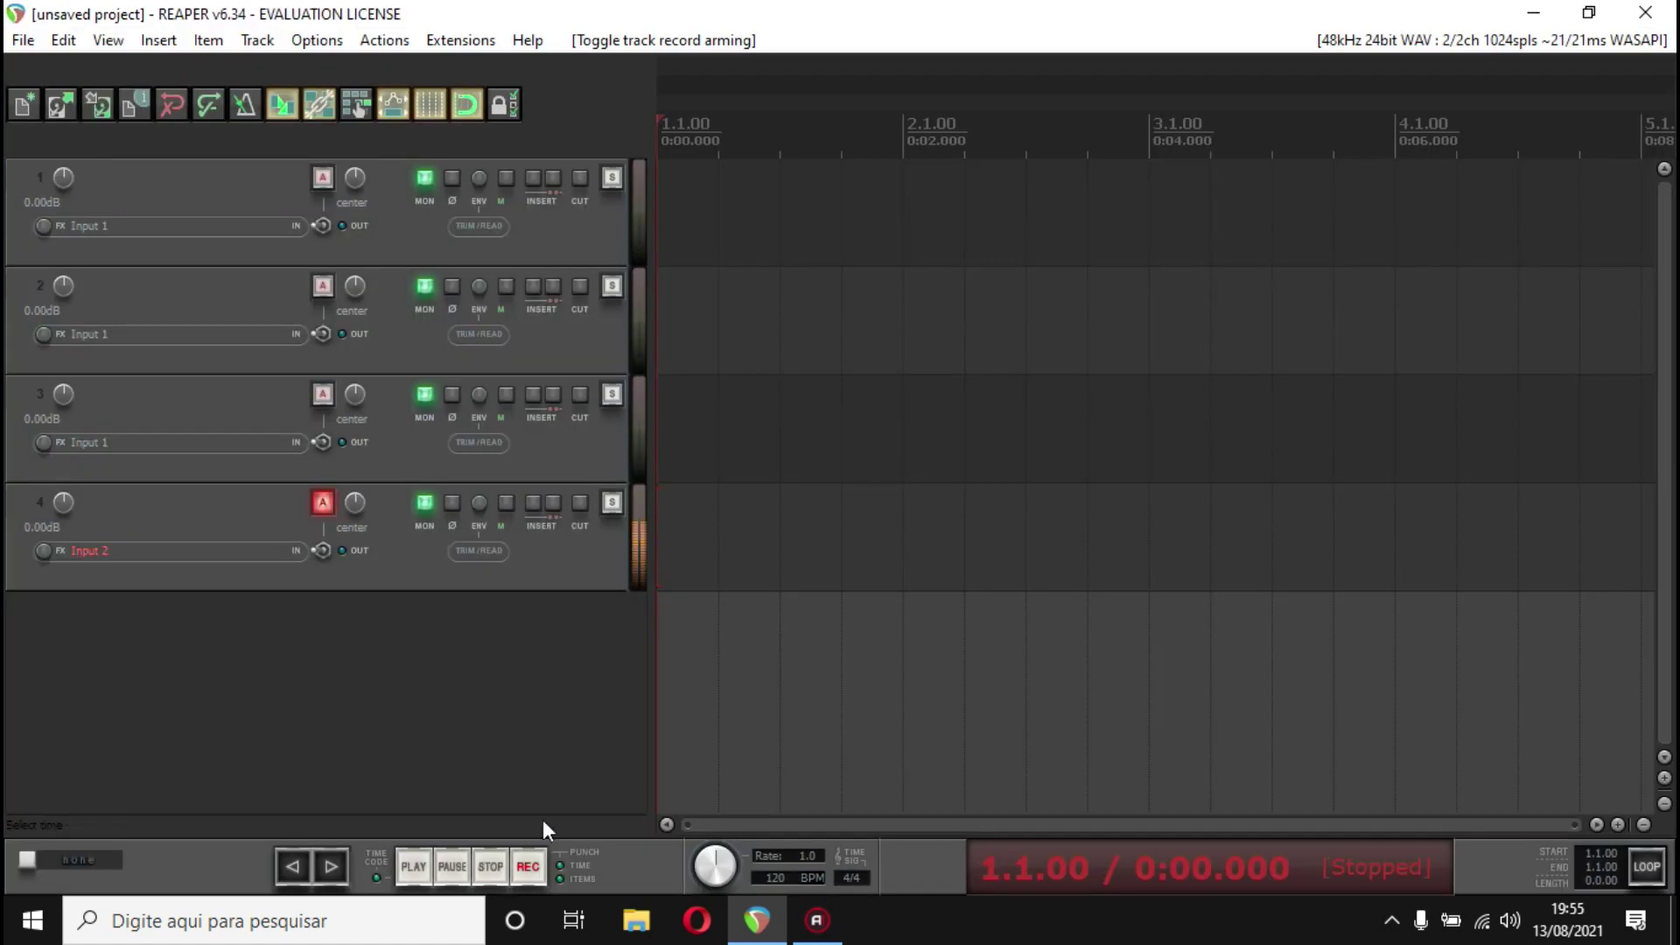
Change the mixer panel layout to "b01 - - Fader - Red", and view the mixer before closing it.
left_click(320, 40)
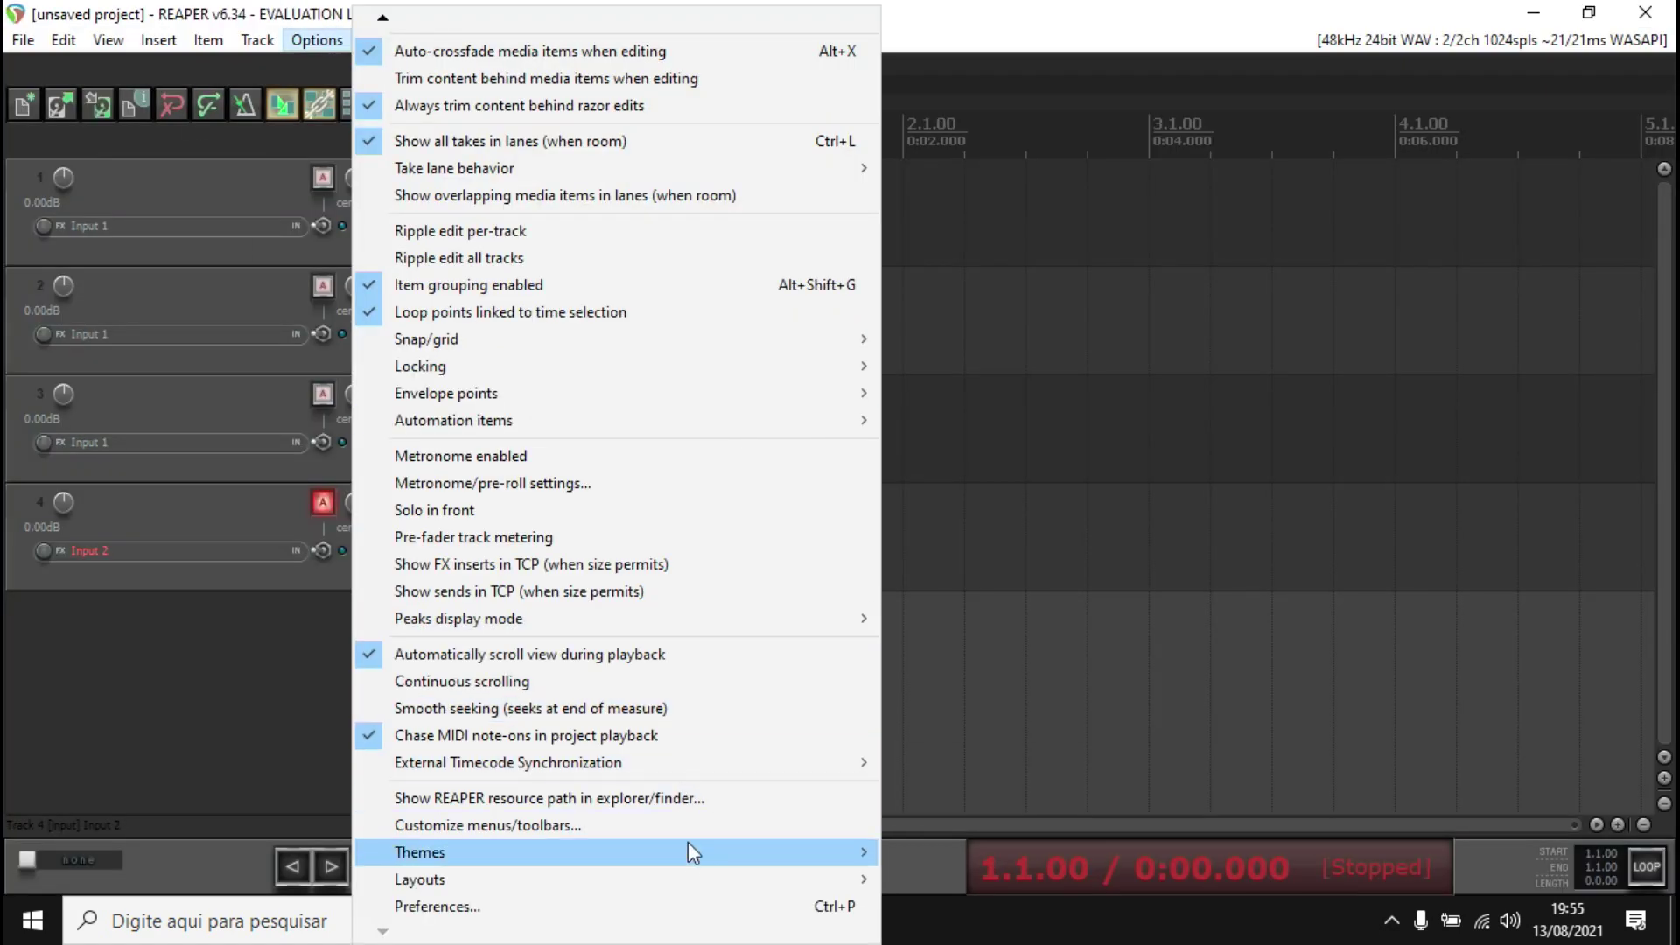
mouse_move(762, 855)
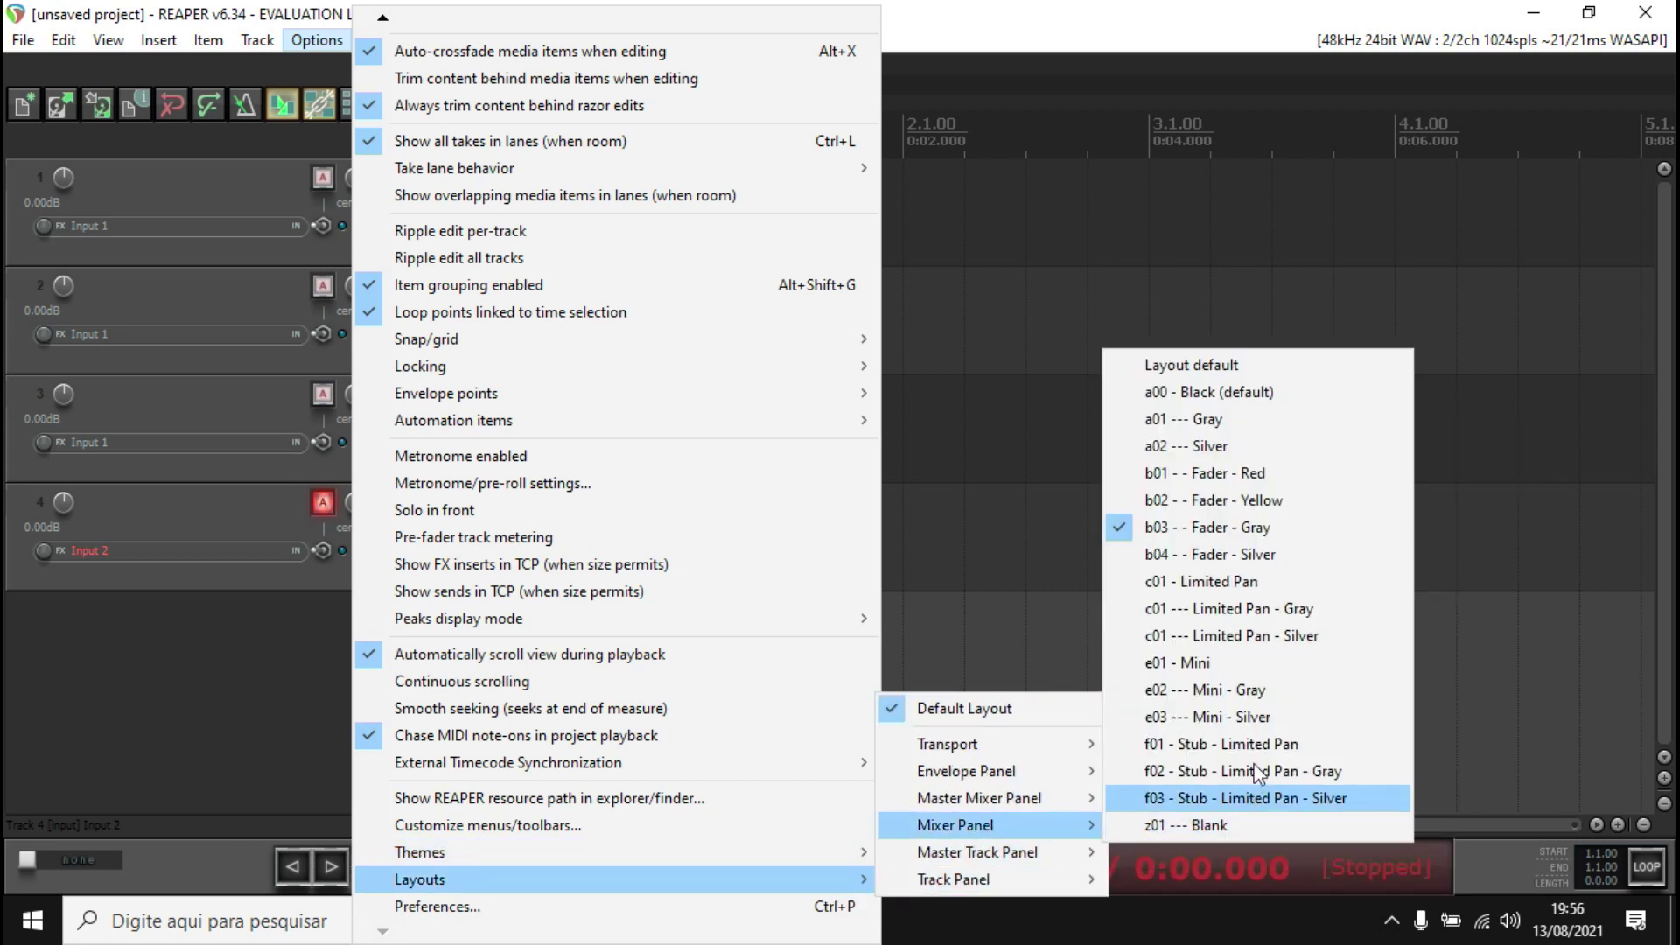
left_click(1231, 479)
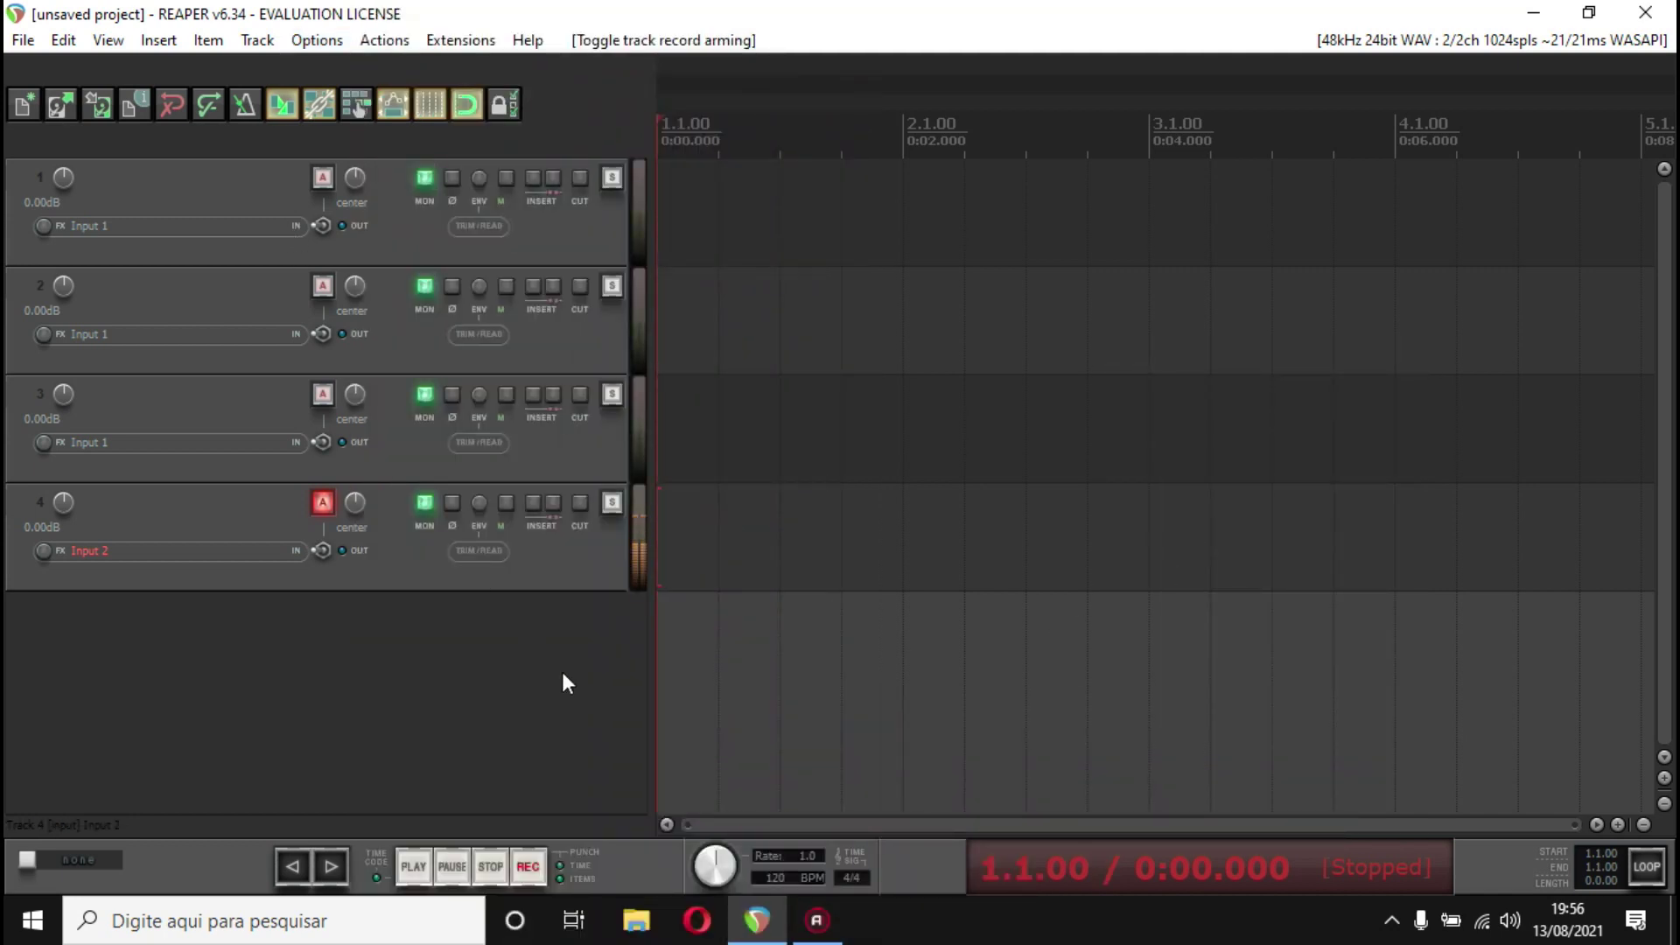
key("ctrl+m")
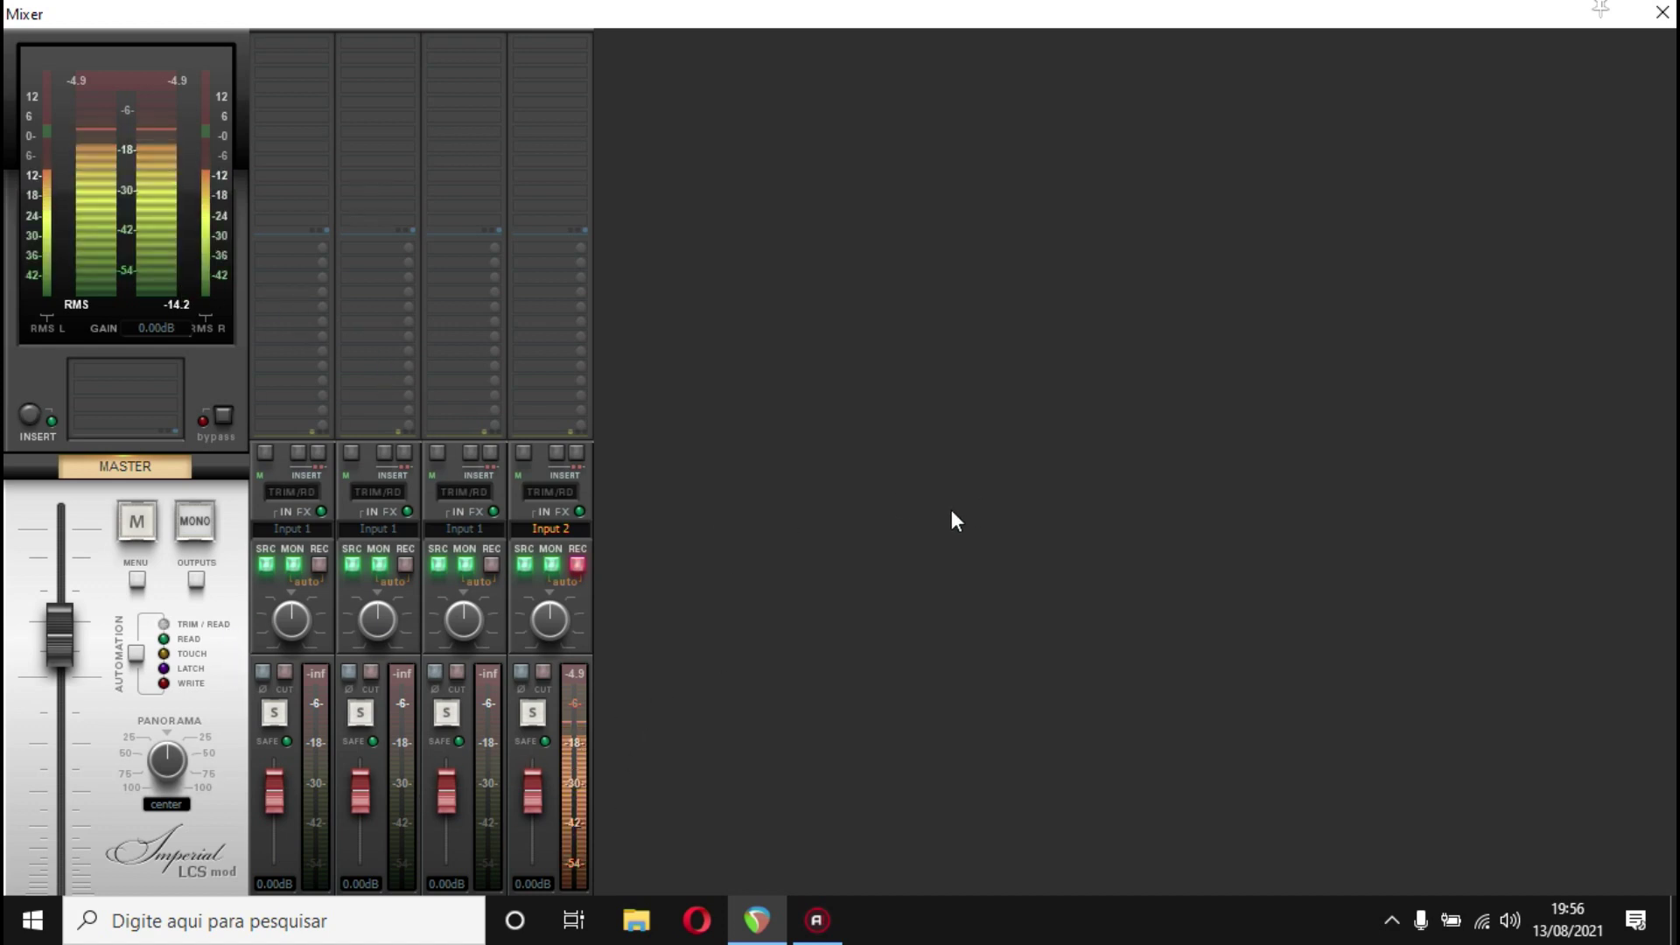
key("ctrl+m")
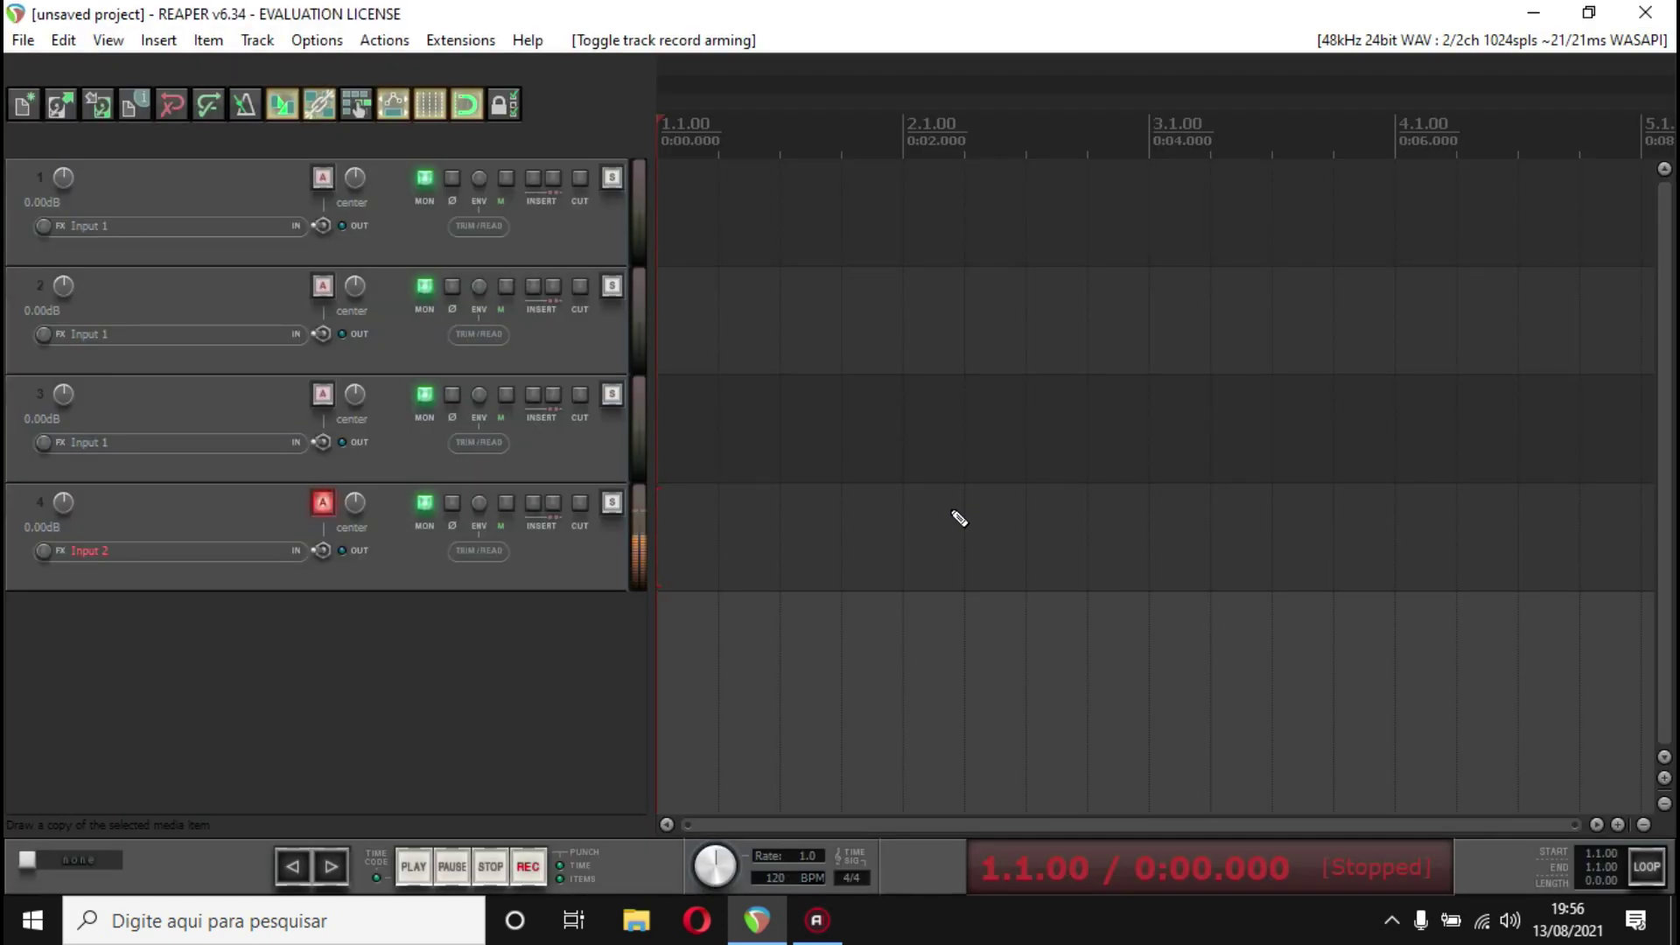
Set the mixer panel layout back to "b04 - - Fader - Silver", view the mixer, and close it.
left_click(329, 40)
mouse_move(580, 882)
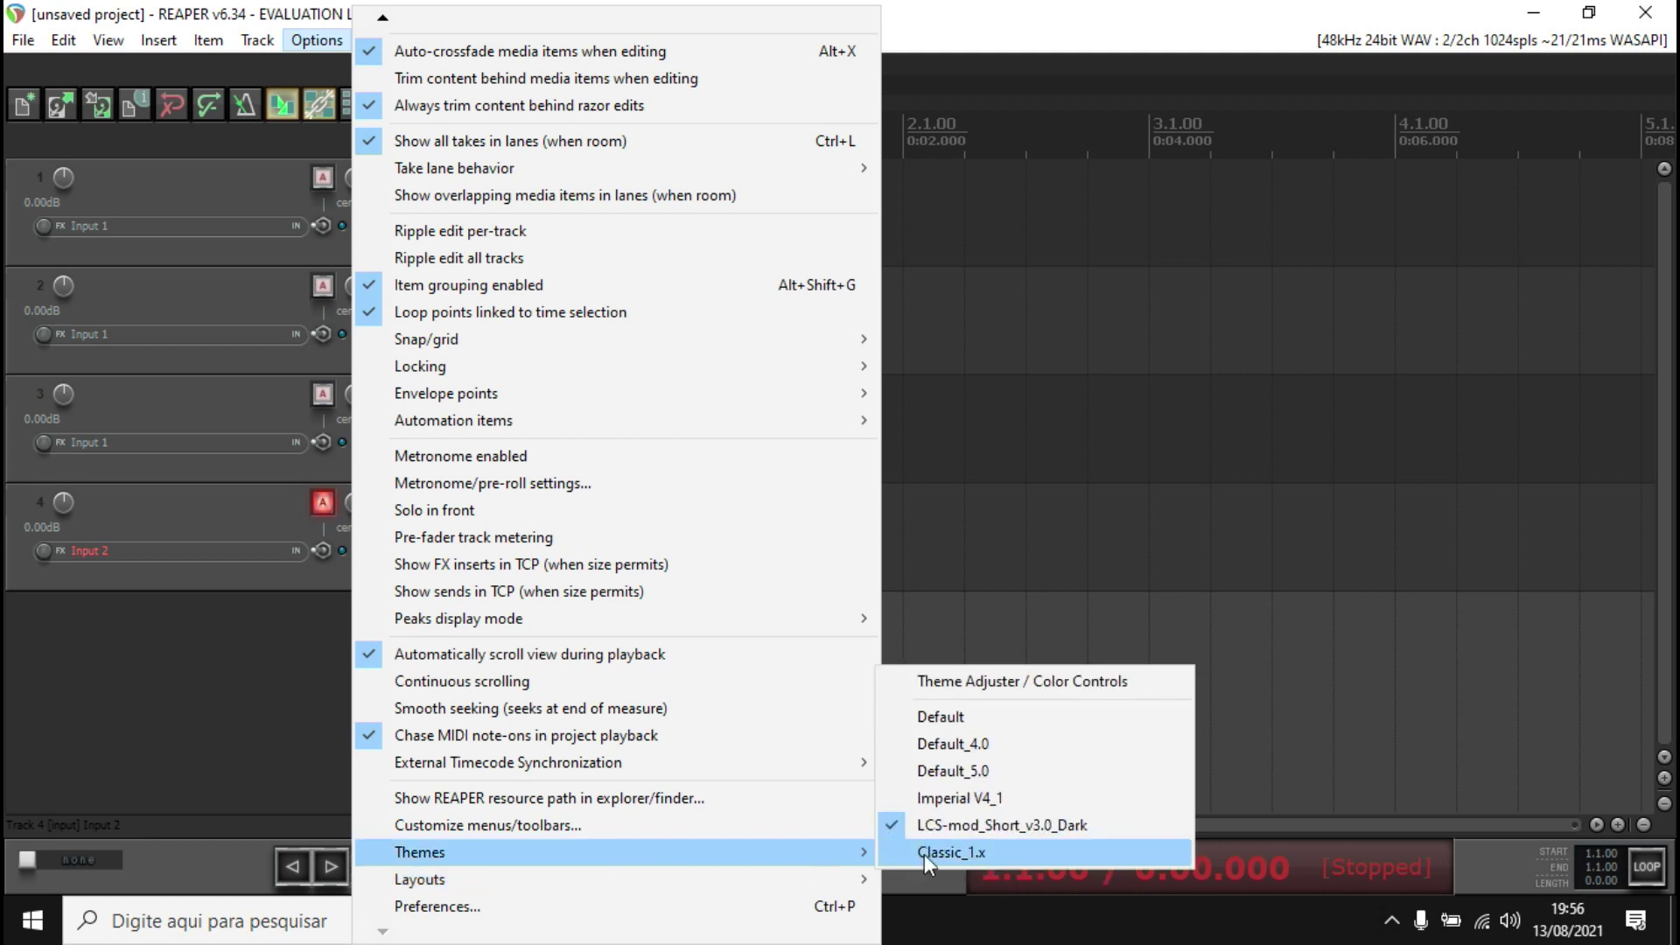
mouse_move(1064, 796)
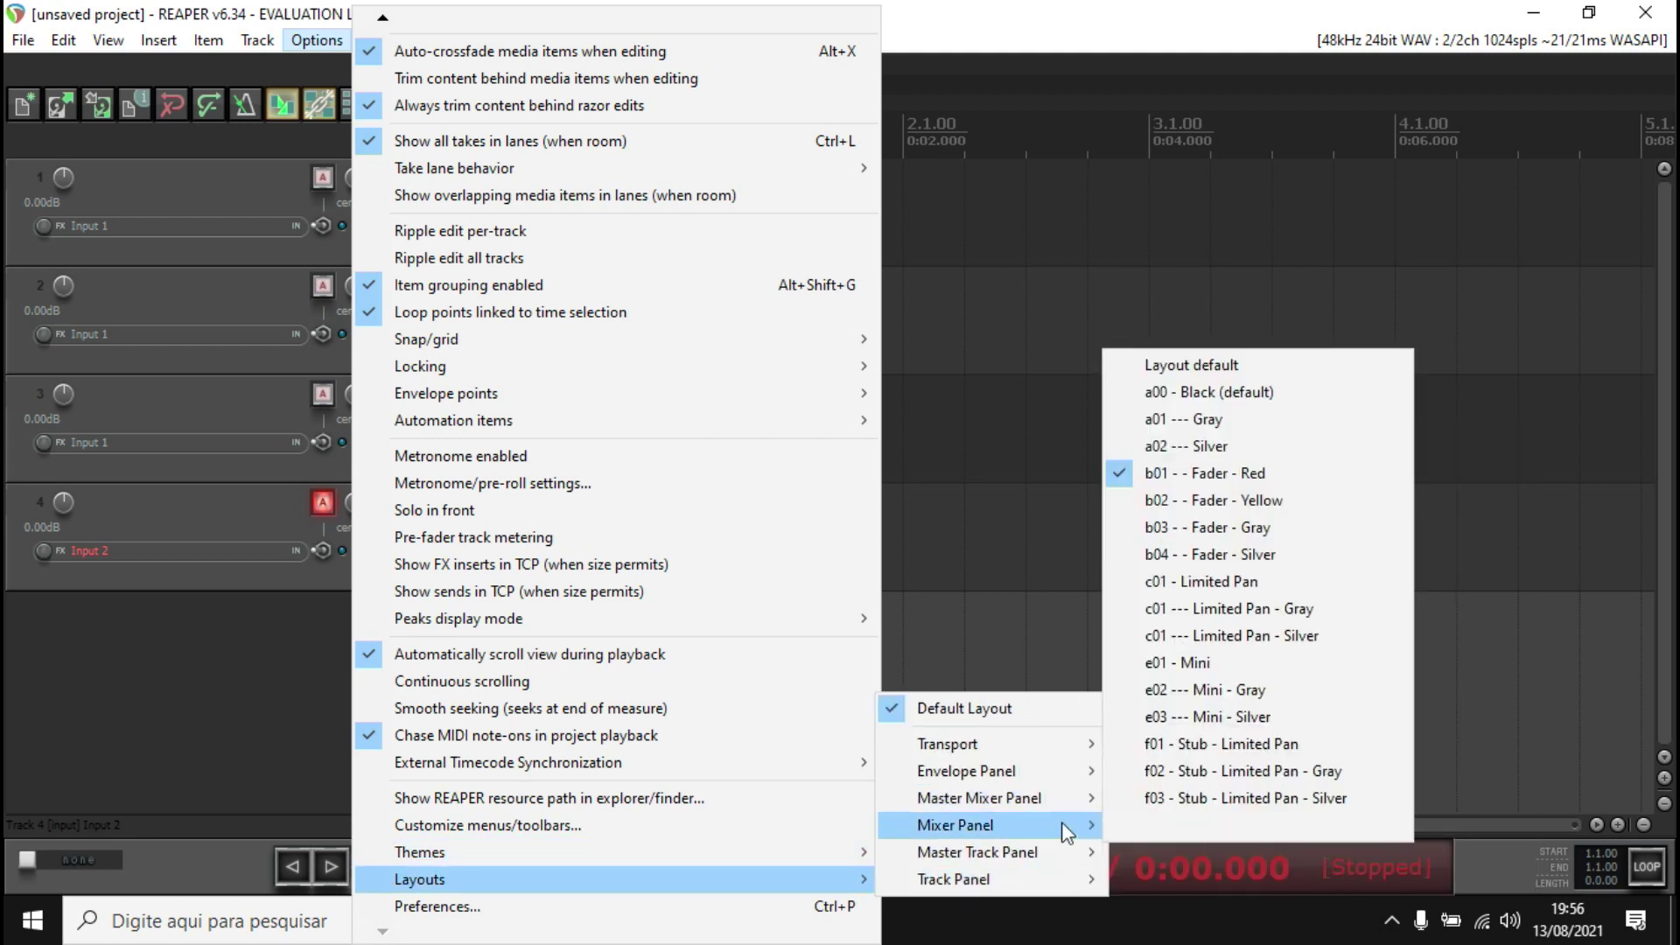
mouse_move(1074, 834)
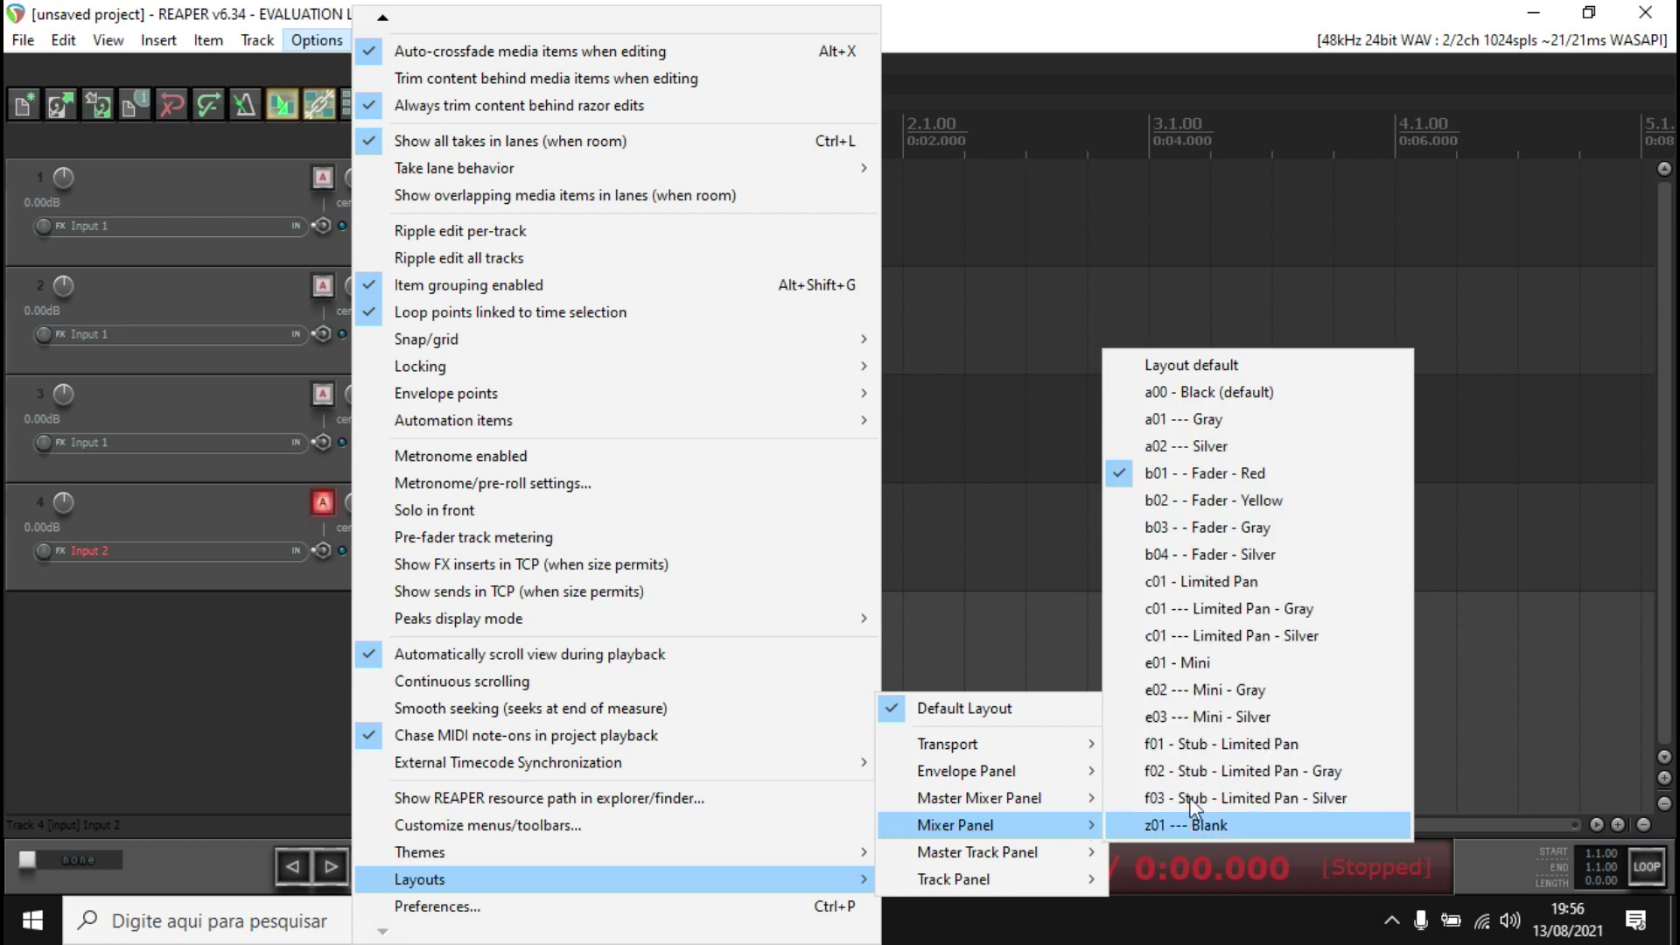
left_click(1270, 559)
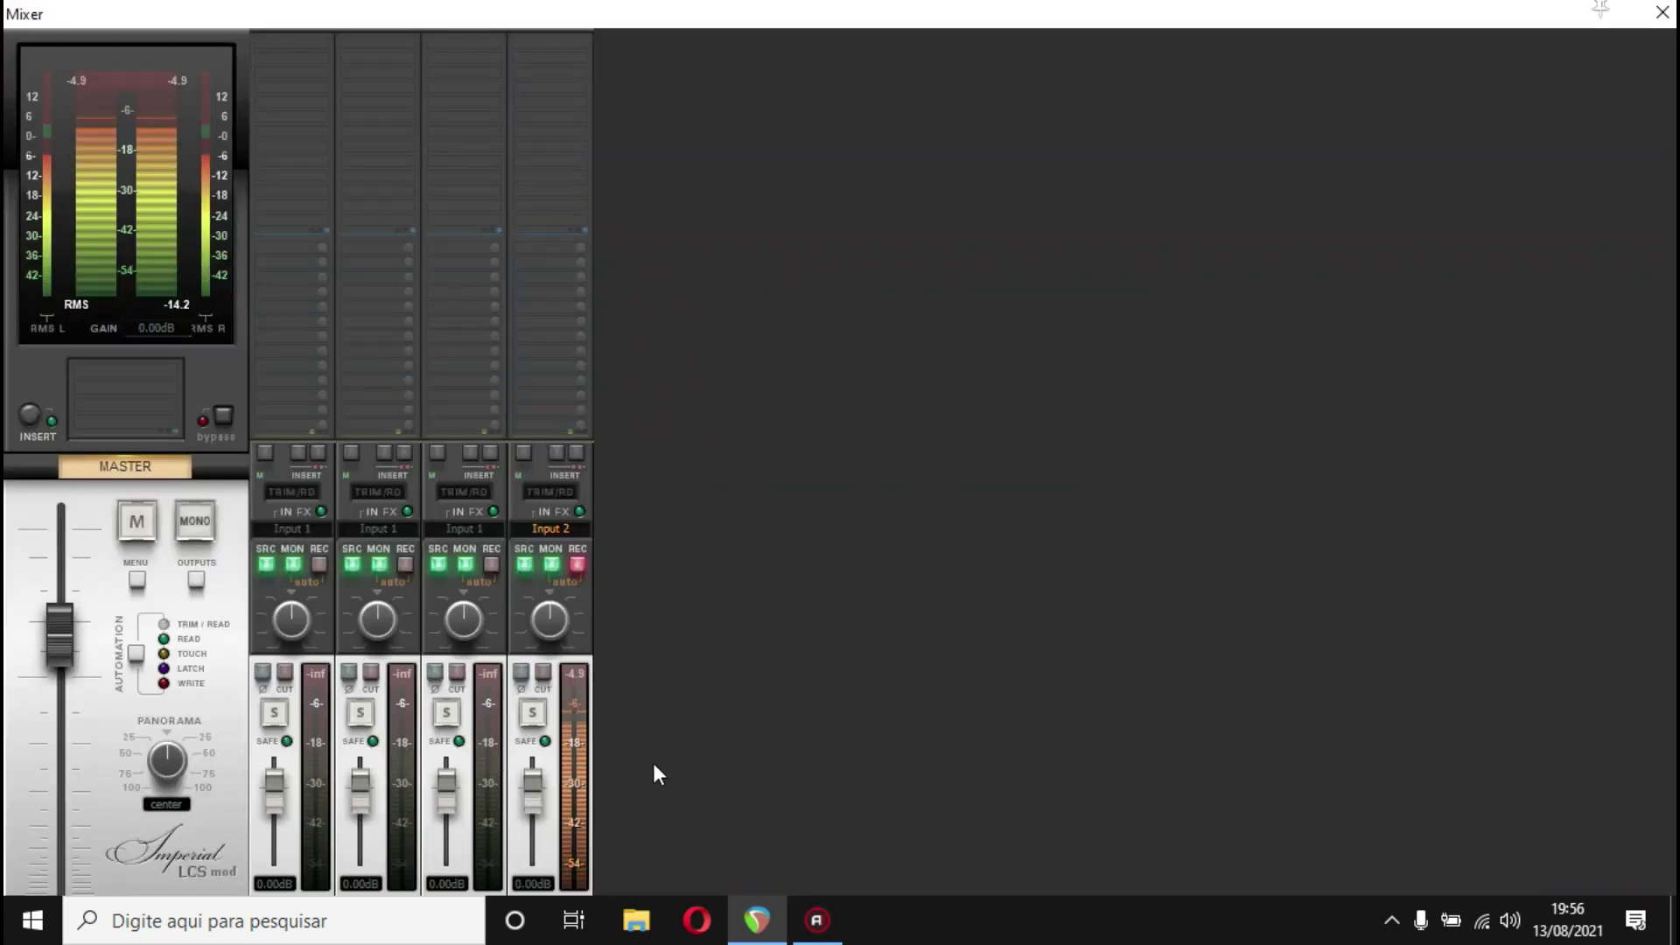
left_click(1662, 12)
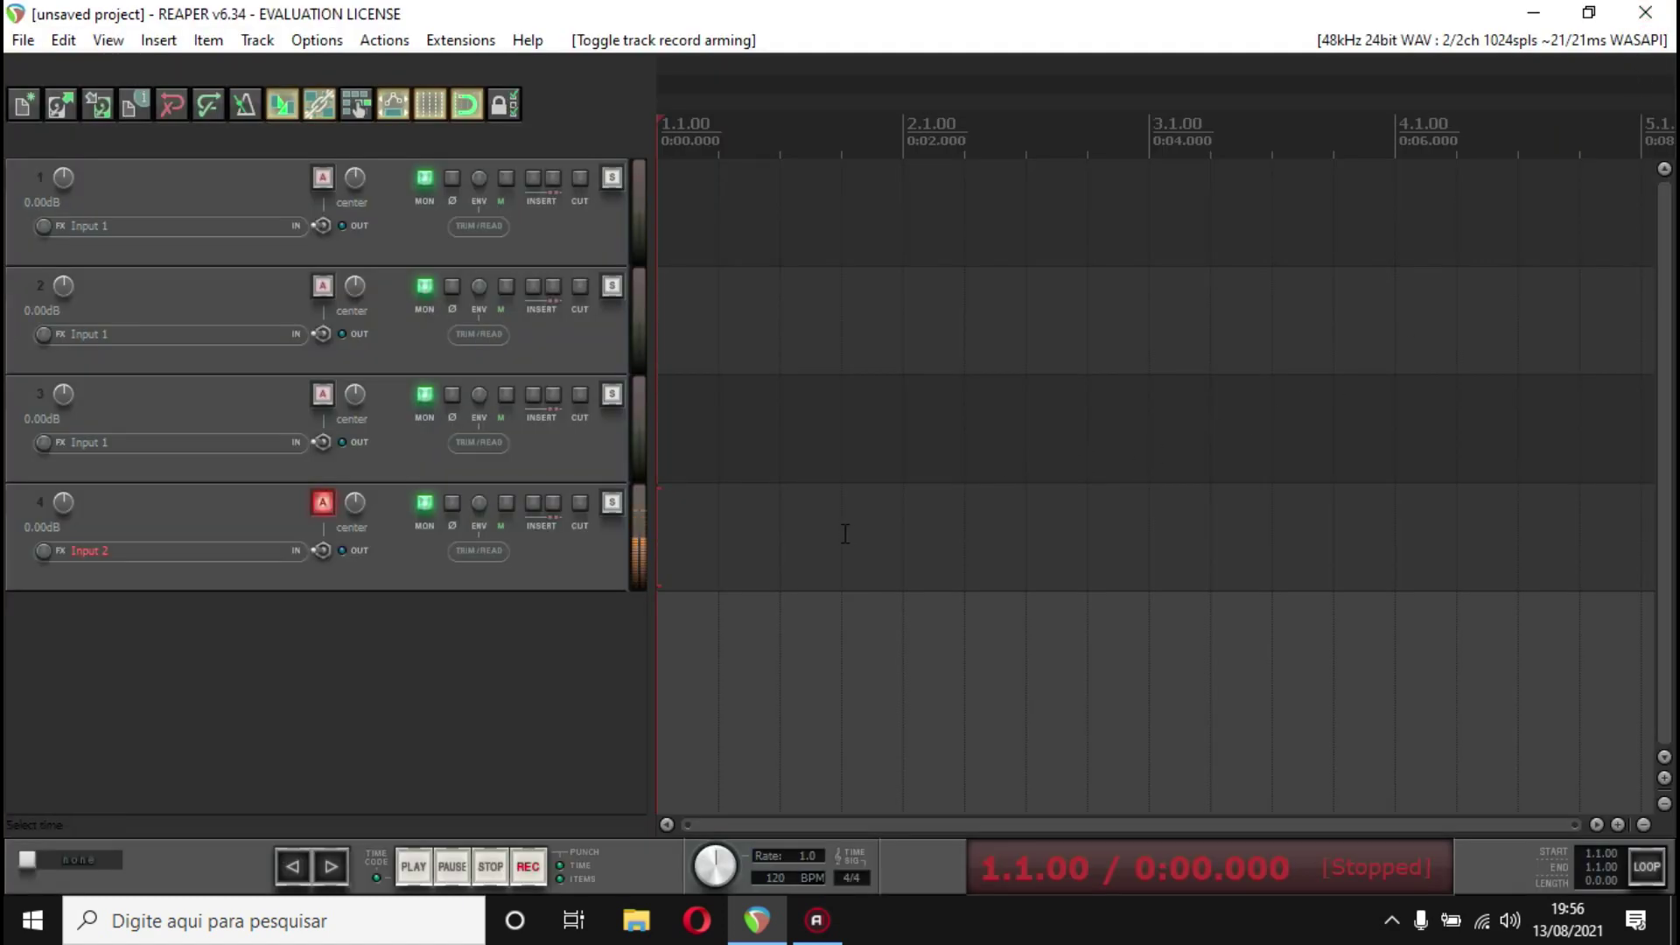